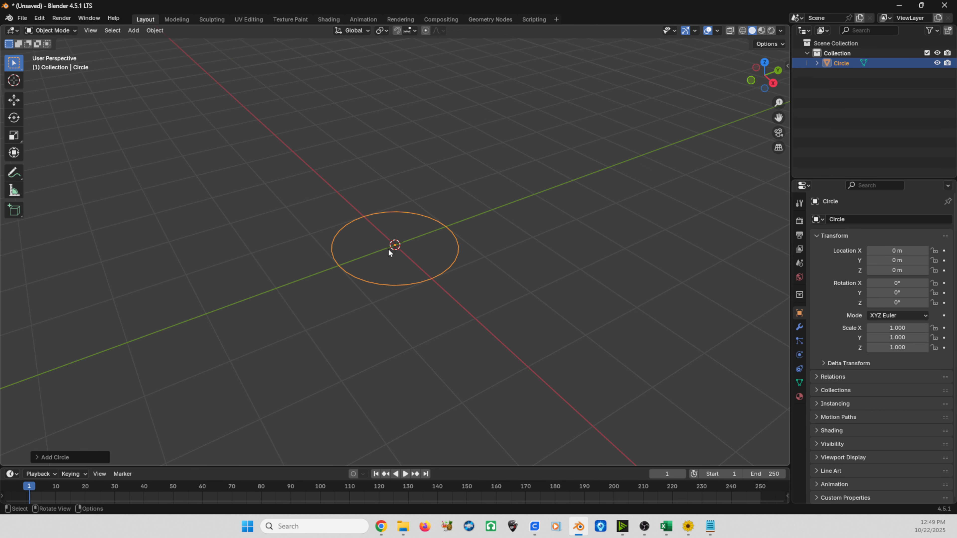
# Fill the circle mesh with a face and return to Object Mode
pyautogui.press('Tab')
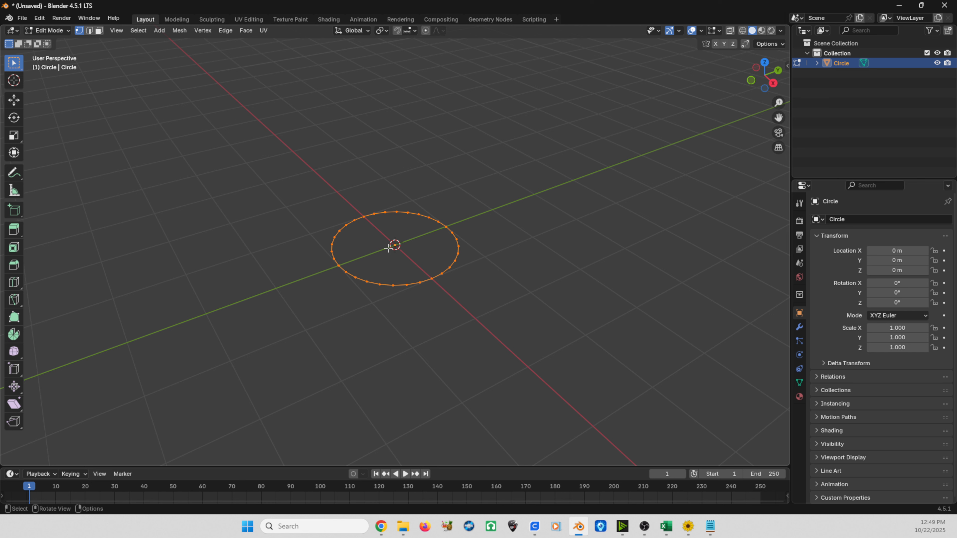
pyautogui.press('f')
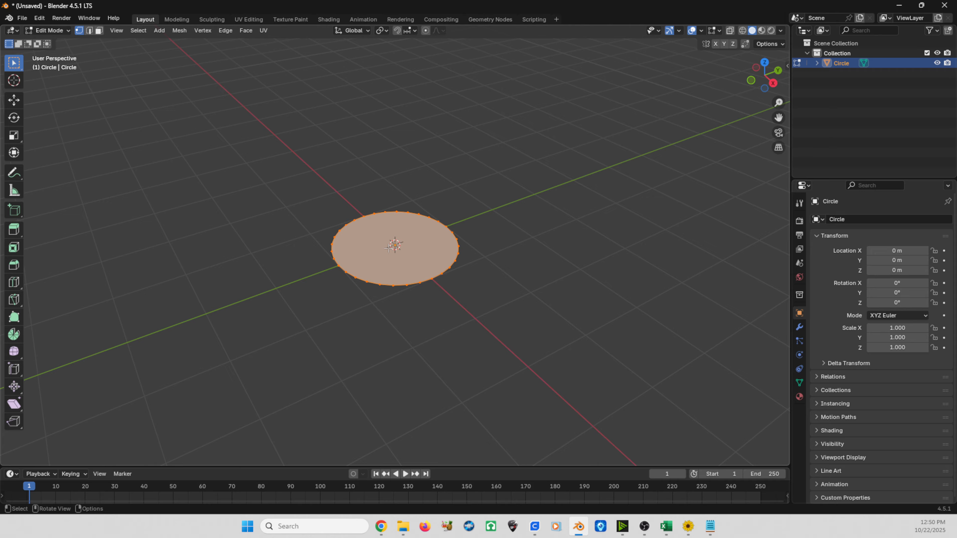
pyautogui.press('Tab')
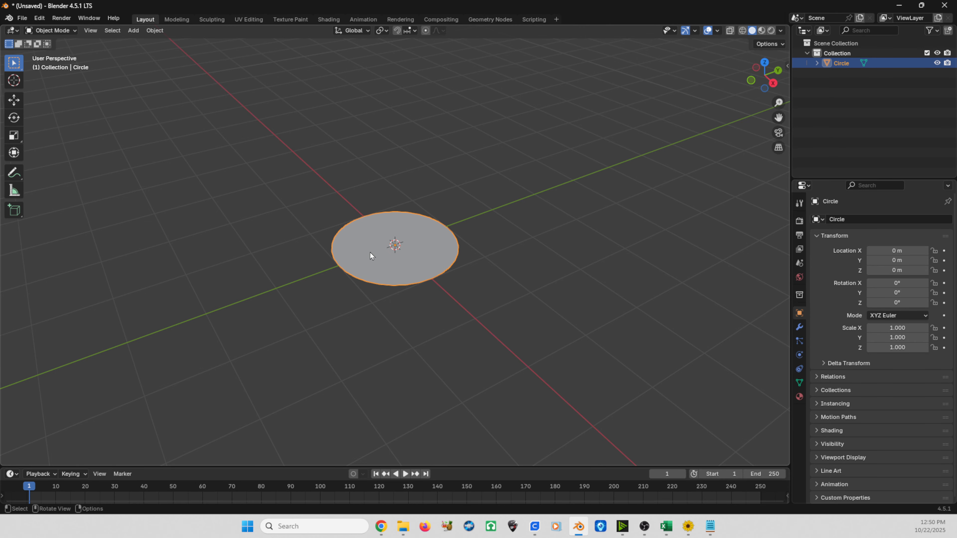
# Add a particle system of type Emitter to the filled circle
pyautogui.moveTo(370, 252); pyautogui.dragTo(451, 261, button='middle')
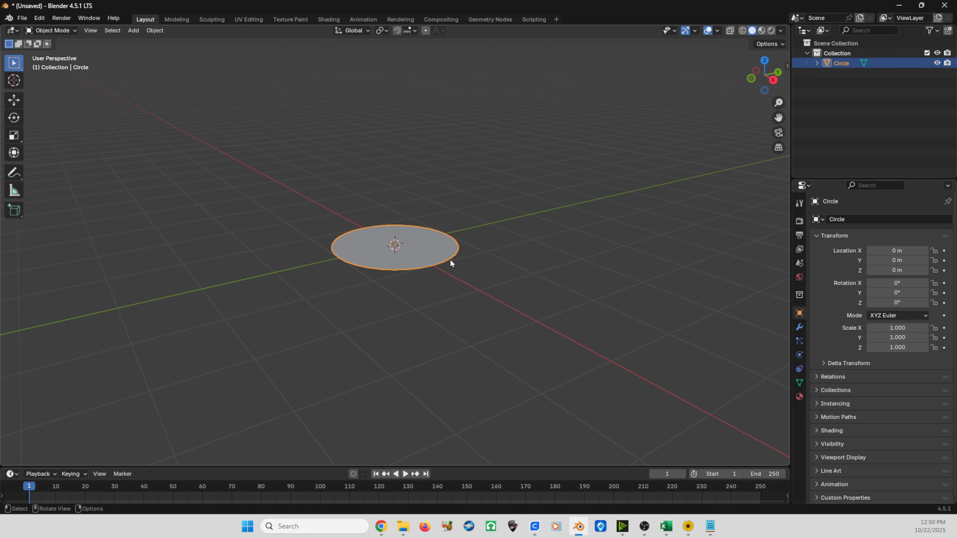
pyautogui.click(800, 341)
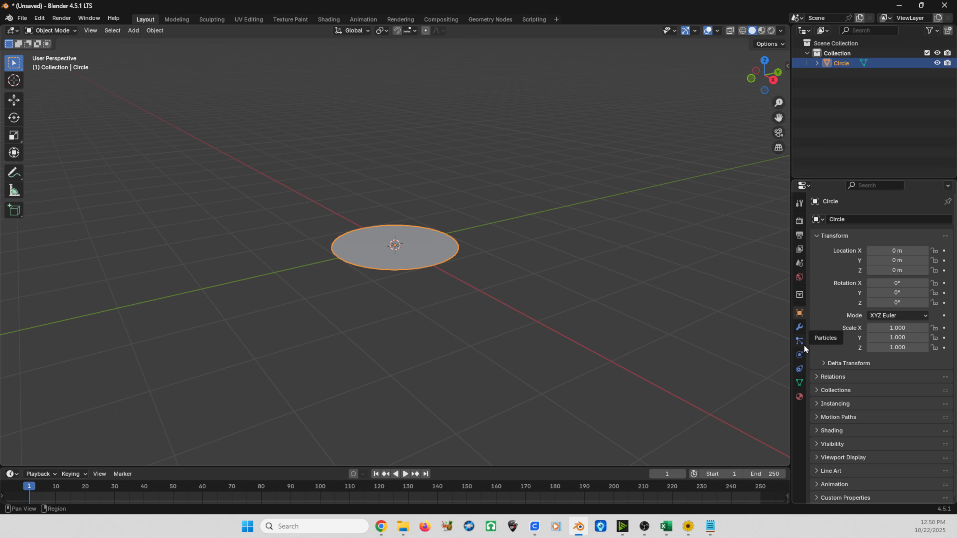
pyautogui.click(799, 341)
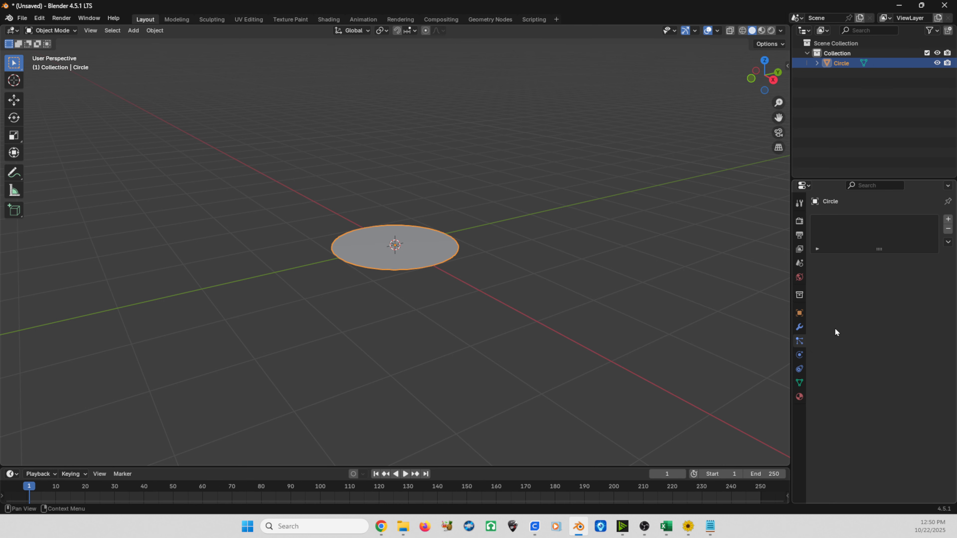
pyautogui.click(948, 220)
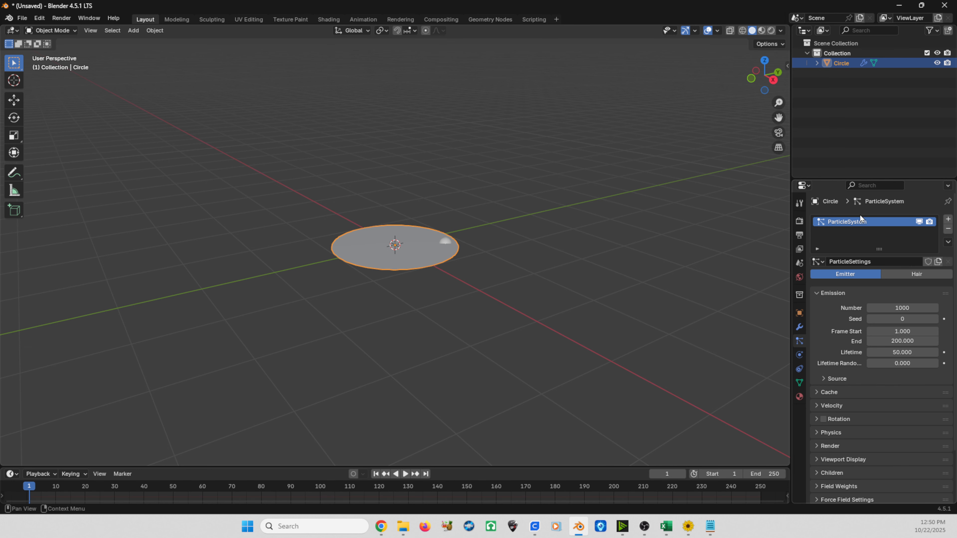
# Play the animation in the front orthographic view and examine how the particles leave the circle and fall
pyautogui.press('KP_1')
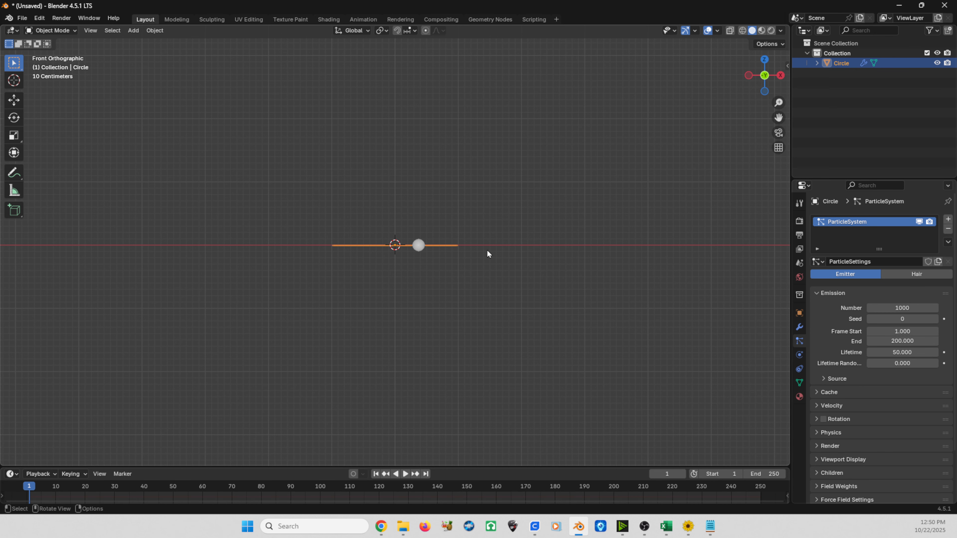
pyautogui.scroll(-3, 488, 251)
pyautogui.click(406, 474)
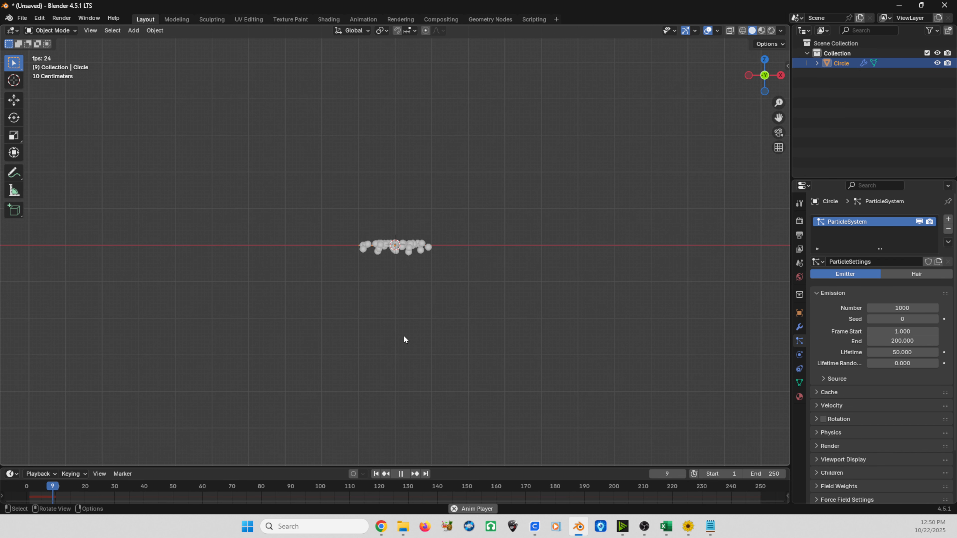
pyautogui.scroll(-2, 406, 263)
pyautogui.keyDown('shift'); pyautogui.moveTo(406, 263); pyautogui.dragTo(418, 159, button='middle'); pyautogui.keyUp('shift')
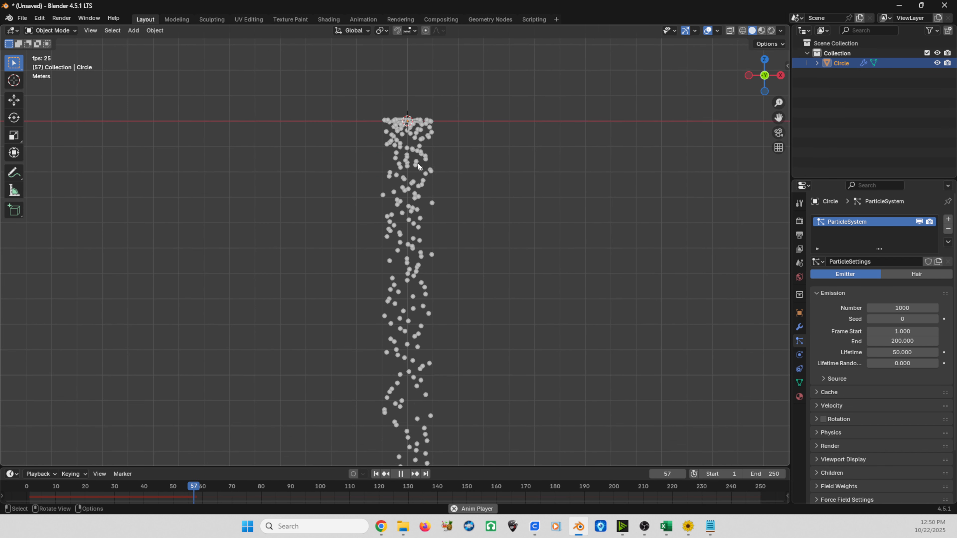
pyautogui.scroll(-6, 418, 170)
pyautogui.keyDown('shift'); pyautogui.moveTo(395, 208); pyautogui.dragTo(396, 191, button='middle'); pyautogui.keyUp('shift')
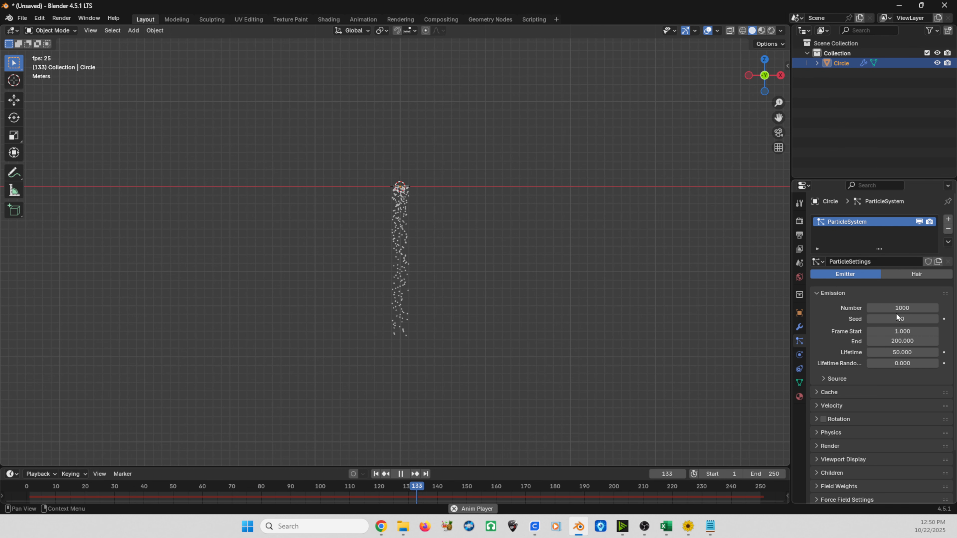
pyautogui.press('ctrl')
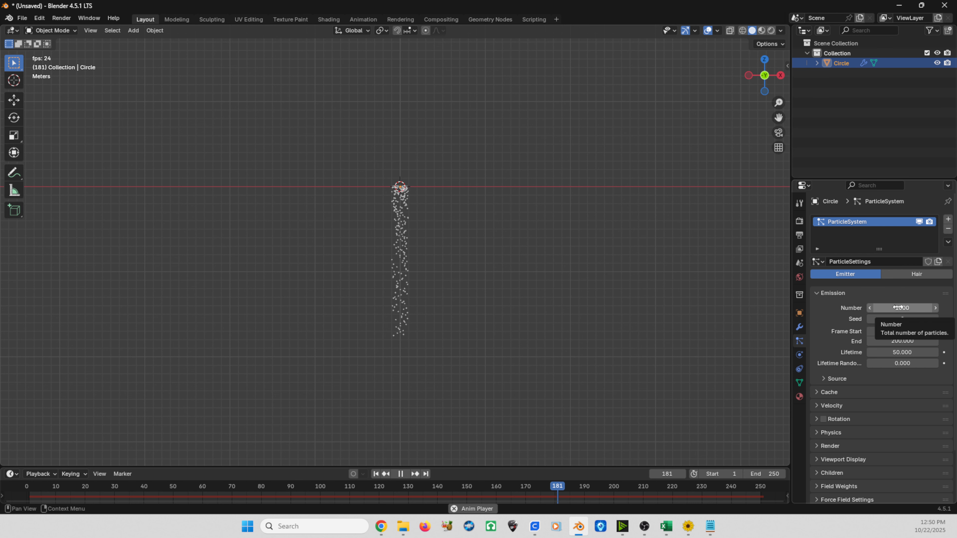
pyautogui.press('ctrl')
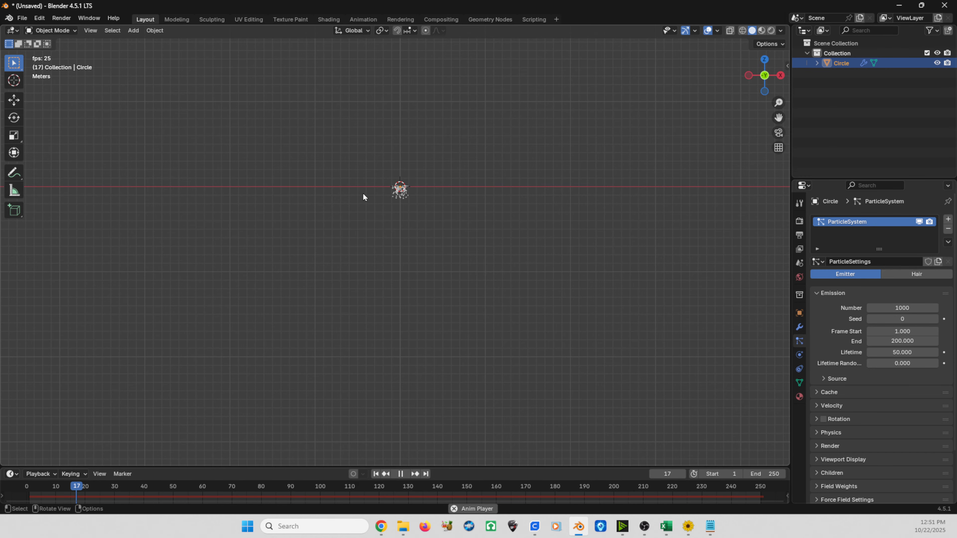
# Set the end frame of the particle emission to 250
pyautogui.click(895, 341)
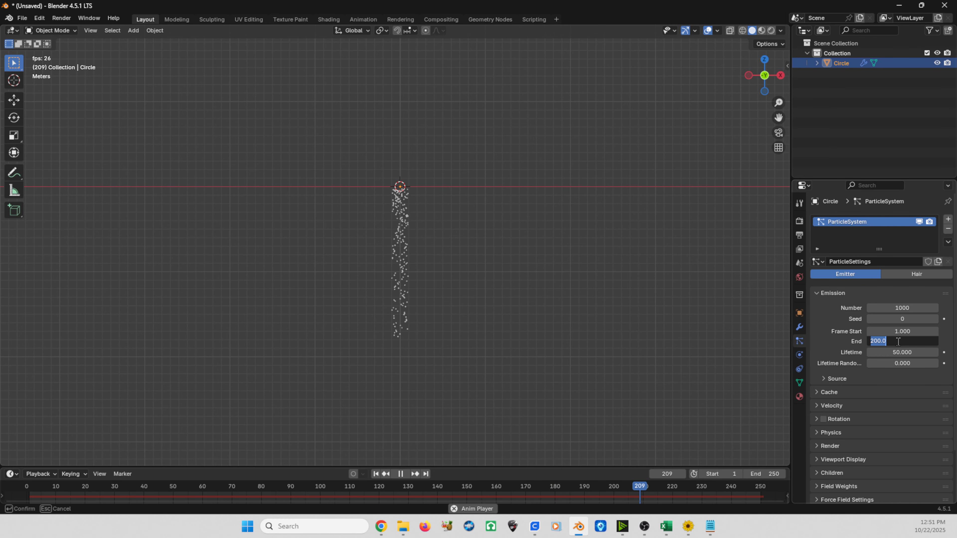
pyautogui.write('250')
pyautogui.press('Return')
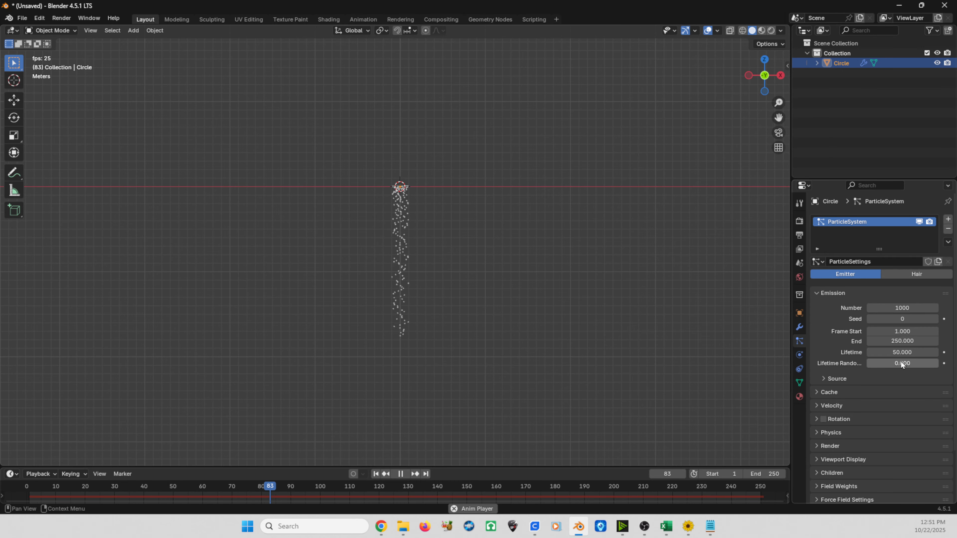
# Set the particle lifetime to 75 frames and check how far the particles travel during playback
pyautogui.click(917, 352)
pyautogui.write('75')
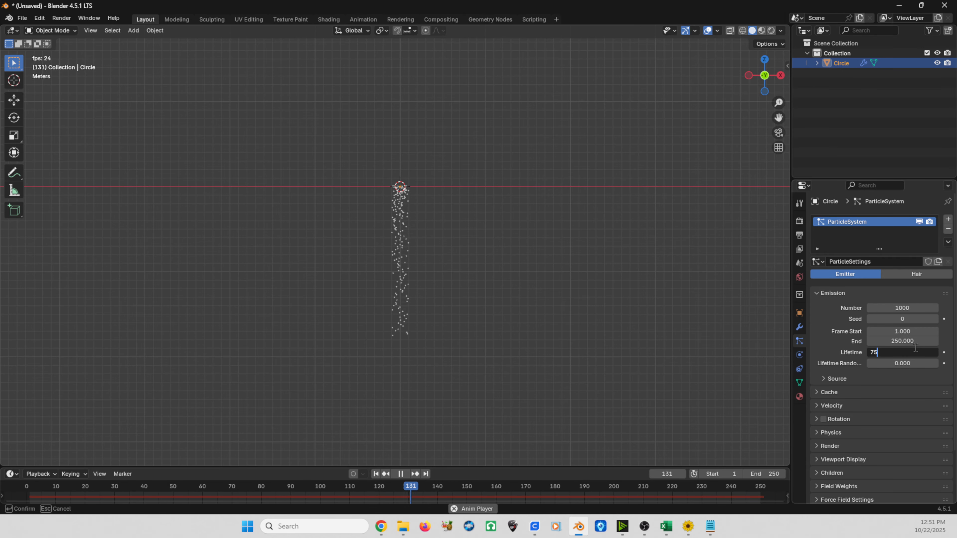
pyautogui.press('Return')
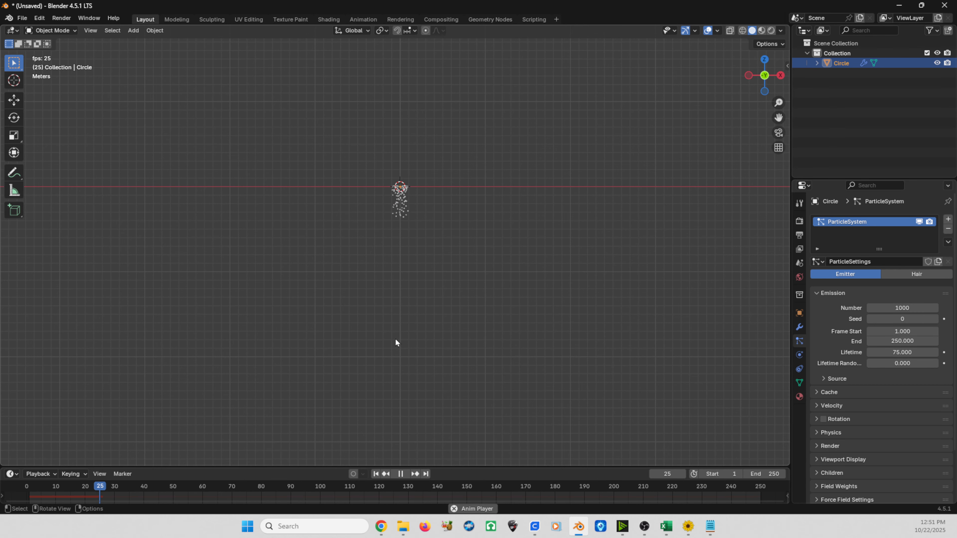
pyautogui.press('c')
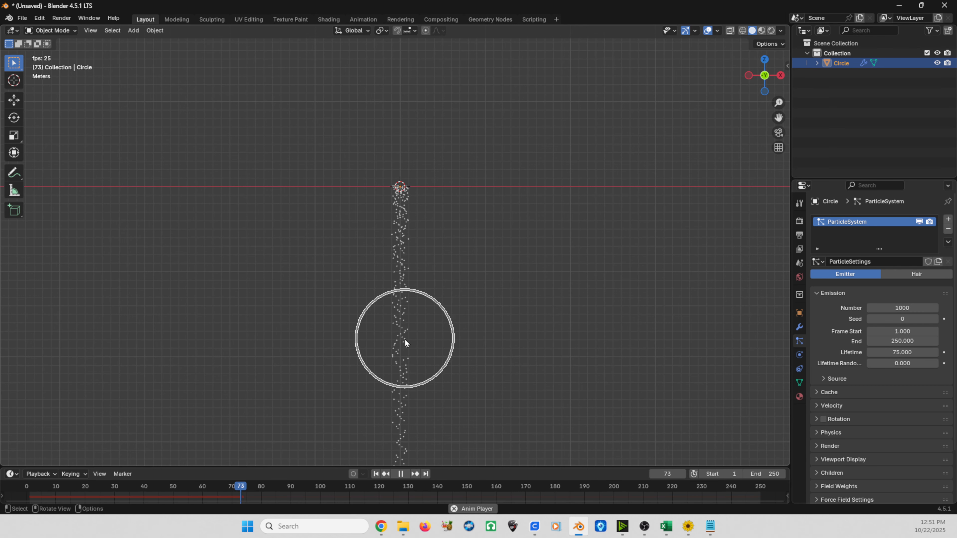
pyautogui.scroll(-2, 405, 366)
pyautogui.keyDown('shift'); pyautogui.moveTo(406, 364); pyautogui.dragTo(398, 287, button='middle'); pyautogui.keyUp('shift')
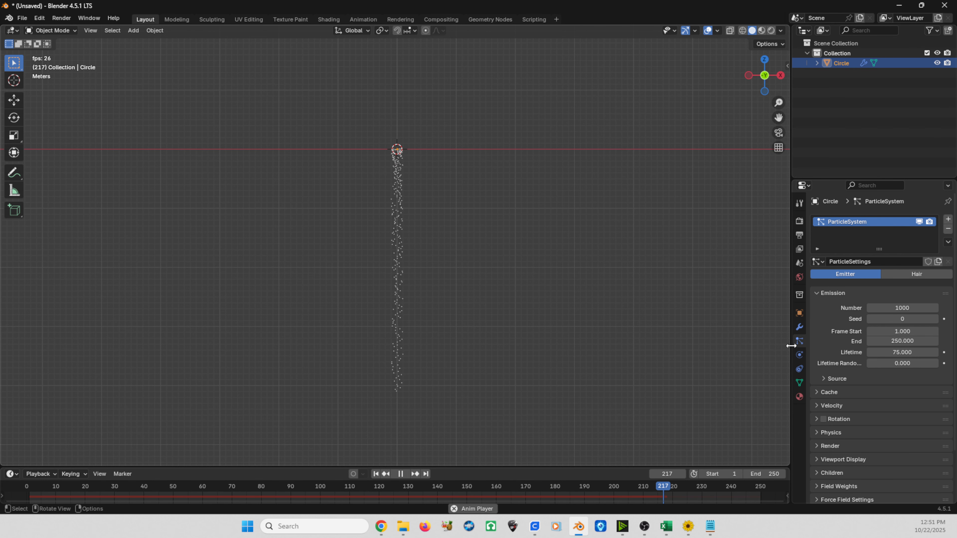
# Set the particle lifetime to 50 frames and check the particle stream during playback
pyautogui.click(911, 352)
pyautogui.write('50')
pyautogui.press('Return')
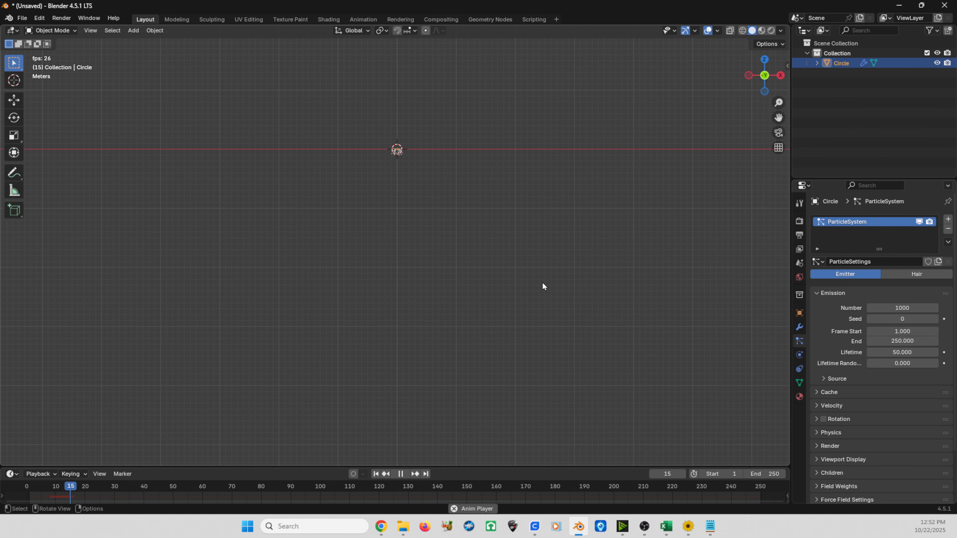
pyautogui.scroll(3, 430, 287)
pyautogui.keyDown('shift'); pyautogui.moveTo(407, 281); pyautogui.dragTo(444, 286, button='middle'); pyautogui.keyUp('shift')
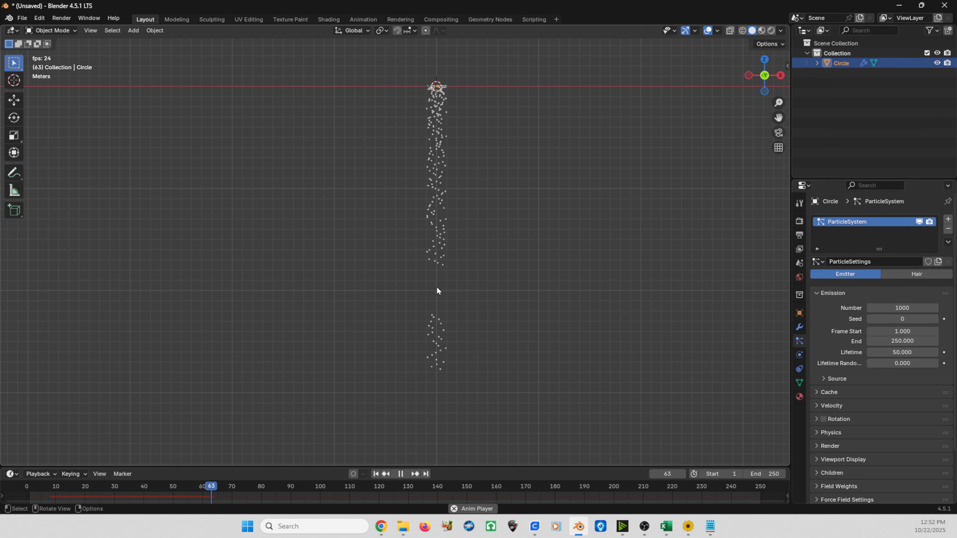
pyautogui.keyDown('shift'); pyautogui.moveTo(434, 368); pyautogui.dragTo(433, 312, button='middle'); pyautogui.keyUp('shift')
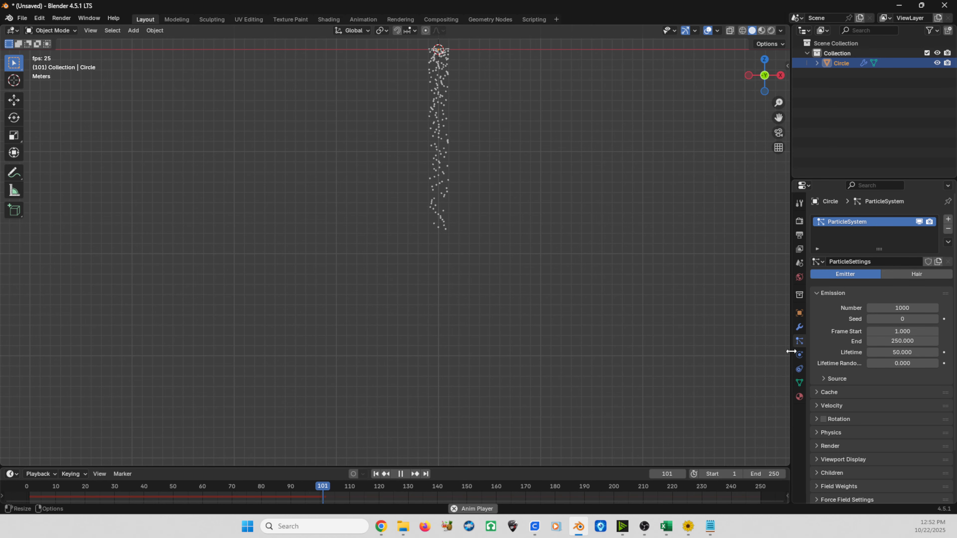
# Widen the particle settings area slightly and set the particles' Lifetime Randomness to 1.000
pyautogui.moveTo(791, 350); pyautogui.dragTo(829, 342)
pyautogui.moveTo(896, 364); pyautogui.dragTo(895, 364)
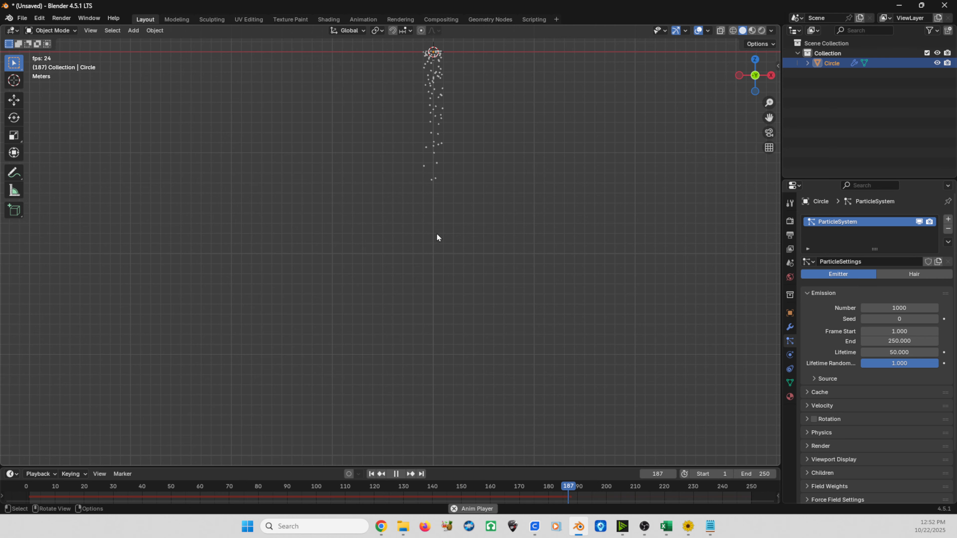
pyautogui.press('ctrl')
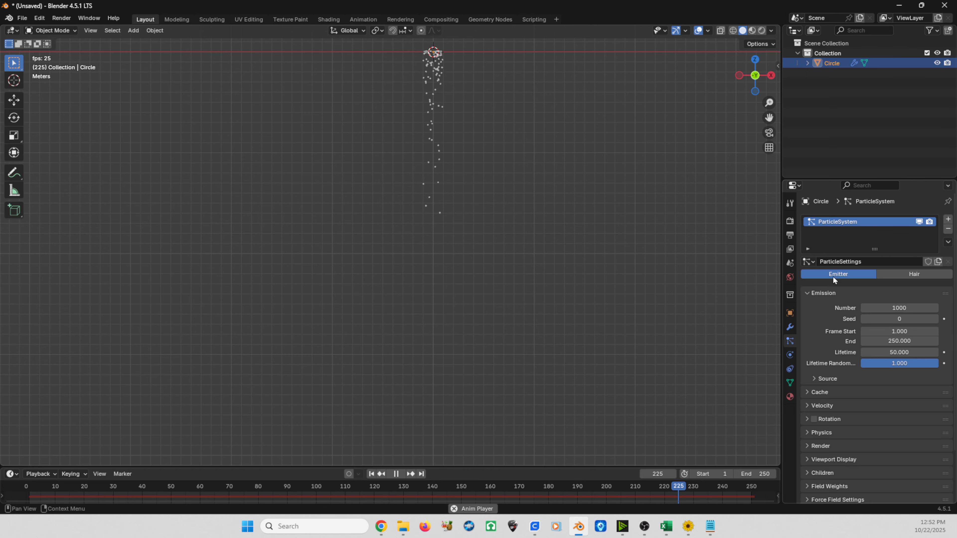
# Examine the particle system's Velocity settings, collapsing the Emission and Velocity groups
pyautogui.scroll(-3, 833, 301)
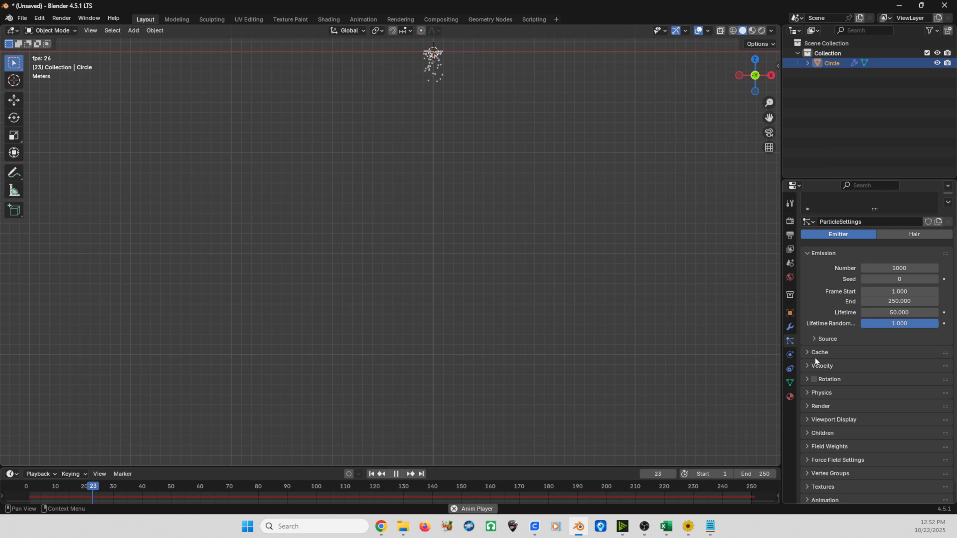
pyautogui.click(807, 364)
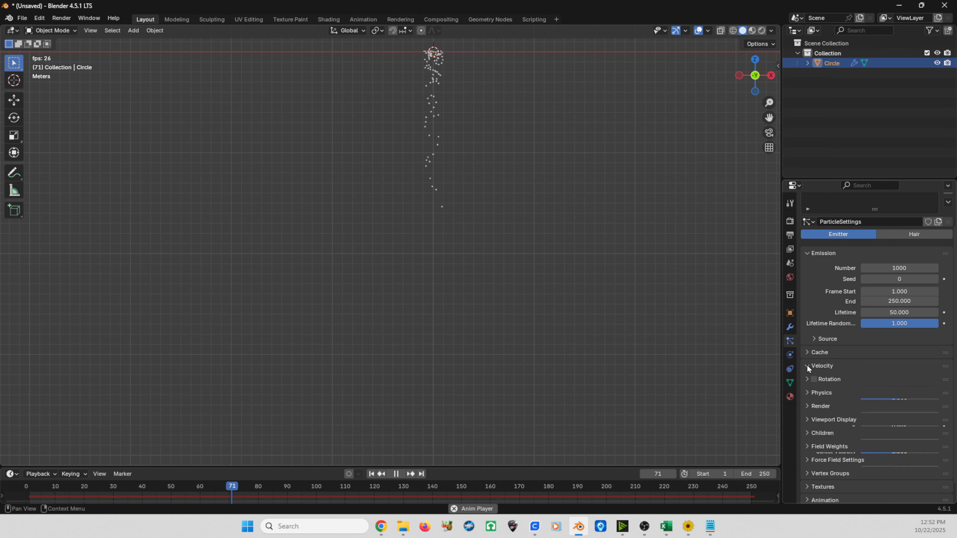
pyautogui.click(806, 253)
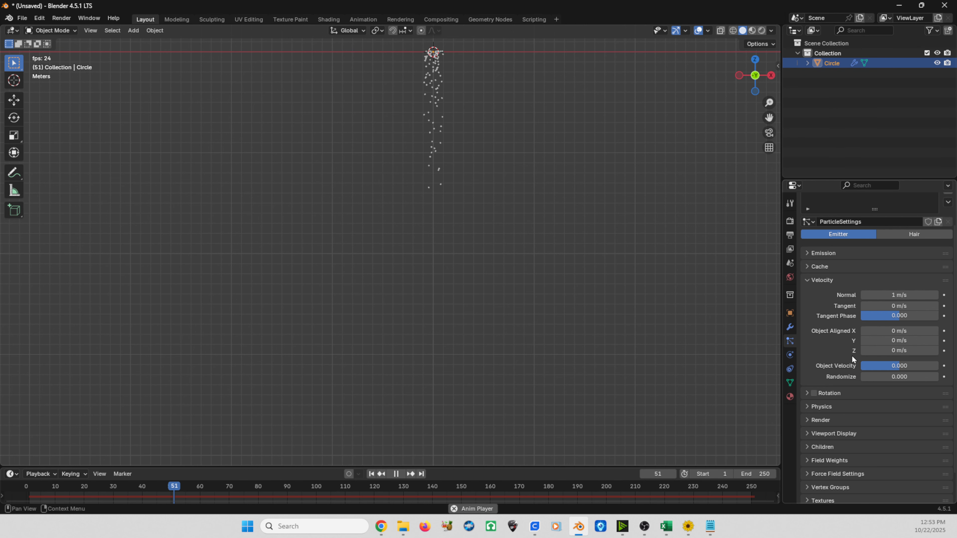
pyautogui.click(809, 281)
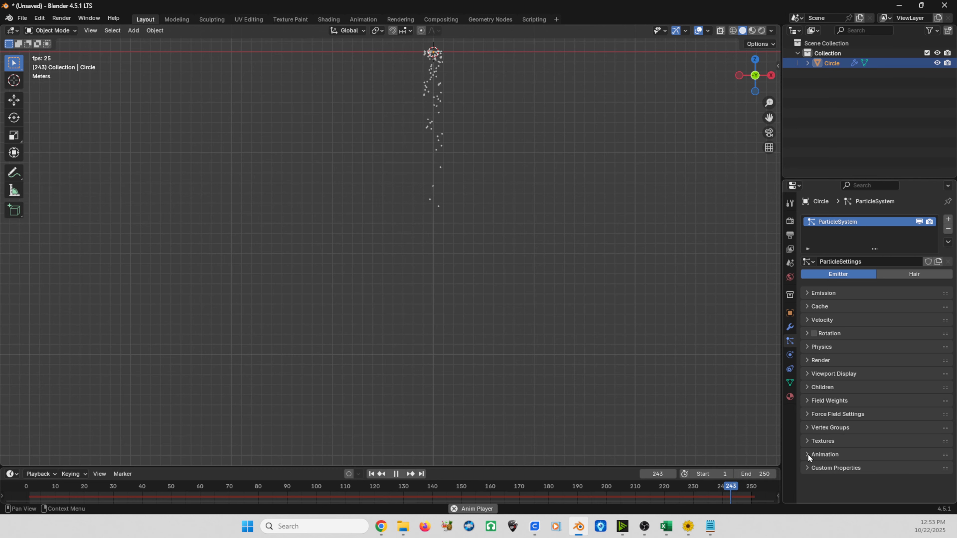
# Set the particle system's Gravity field weight to -1 and collapse the Field Weights group
pyautogui.click(806, 400)
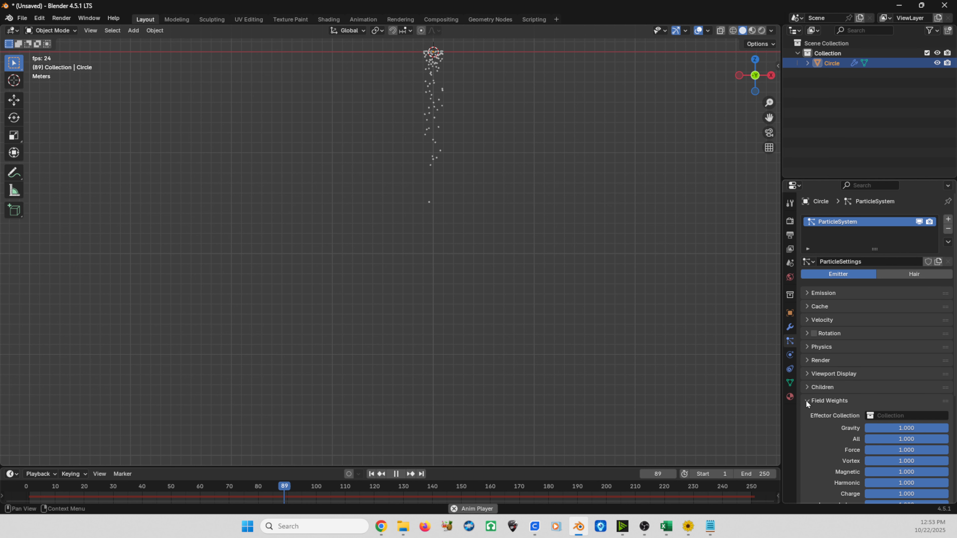
pyautogui.scroll(-1, 807, 401)
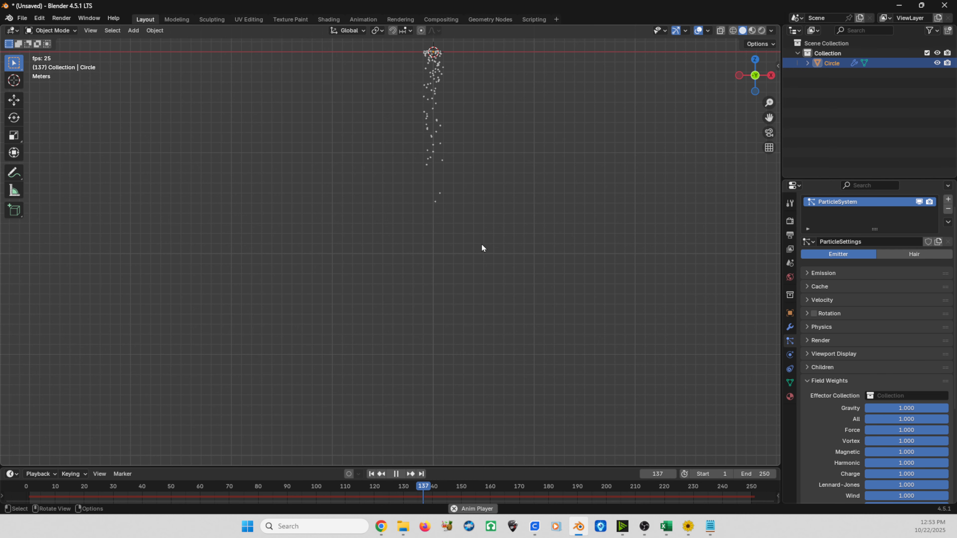
pyautogui.keyDown('shift'); pyautogui.moveTo(481, 244); pyautogui.dragTo(486, 288, button='middle'); pyautogui.keyUp('shift')
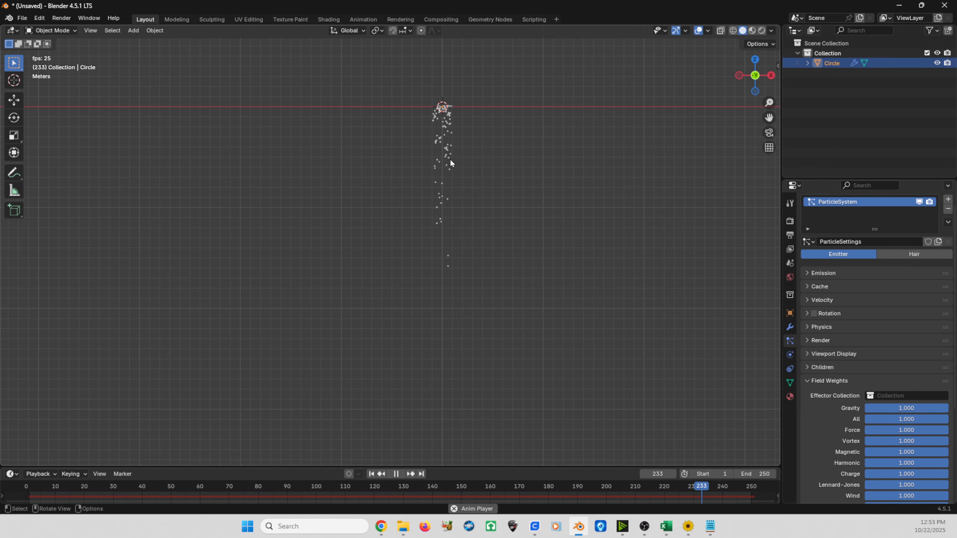
pyautogui.click(895, 408)
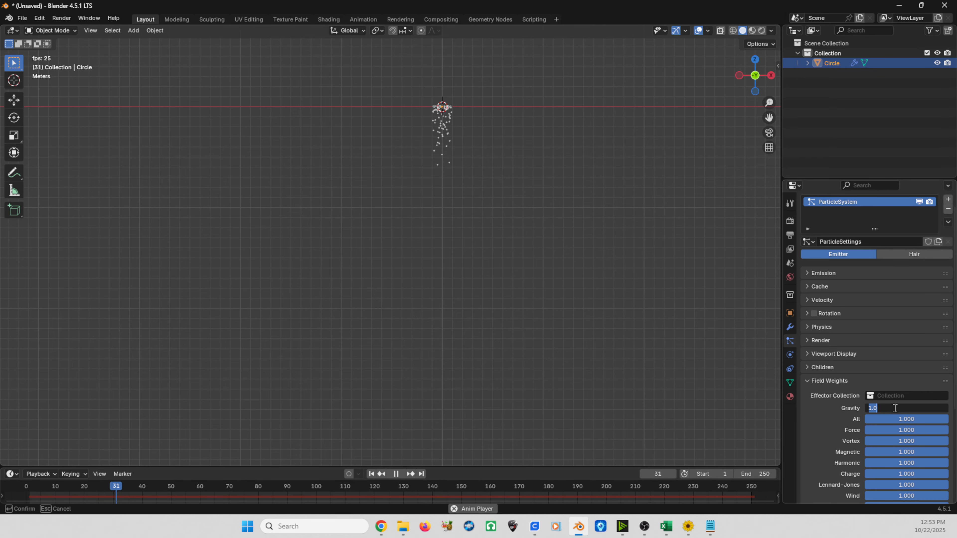
pyautogui.write('-')
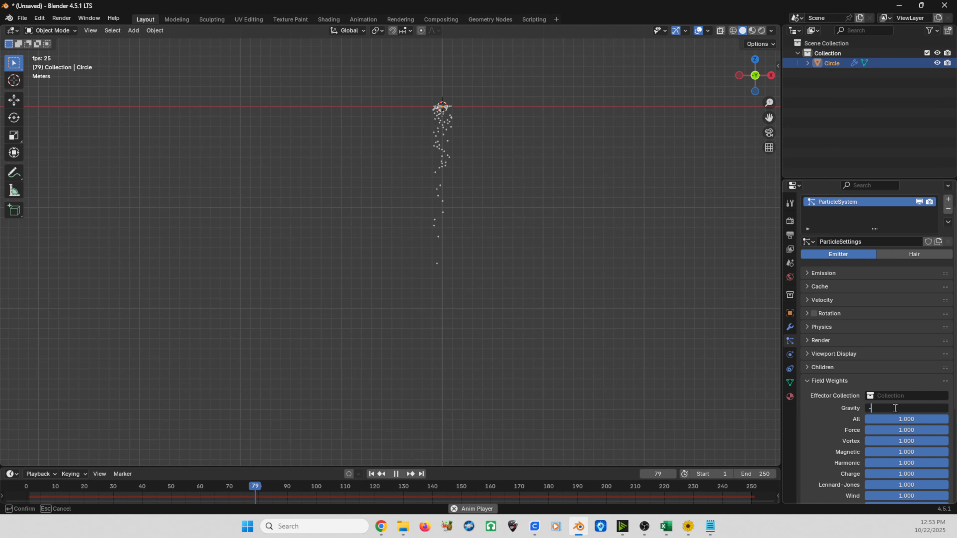
pyautogui.write('1')
pyautogui.press('Return')
pyautogui.keyDown('shift'); pyautogui.moveTo(397, 130); pyautogui.dragTo(472, 279, button='middle'); pyautogui.keyUp('shift')
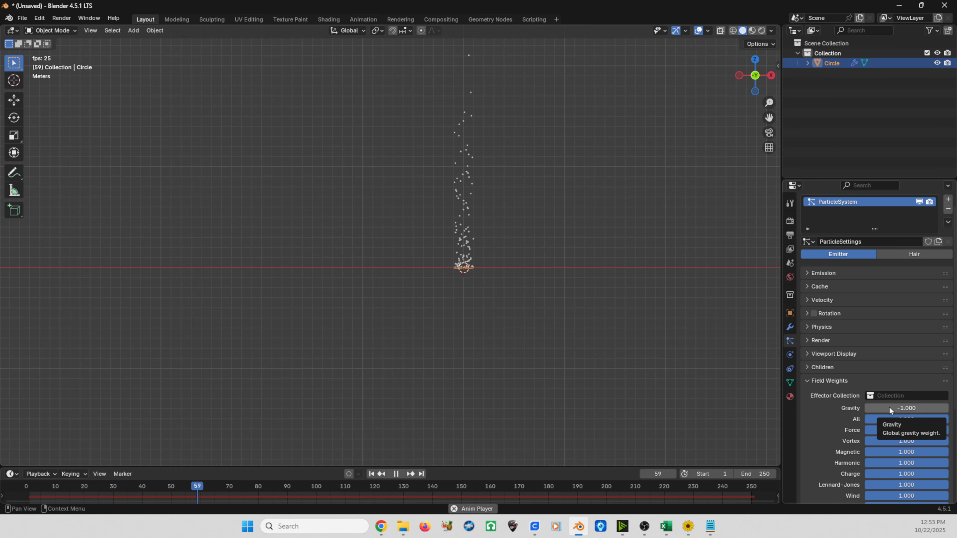
pyautogui.click(806, 382)
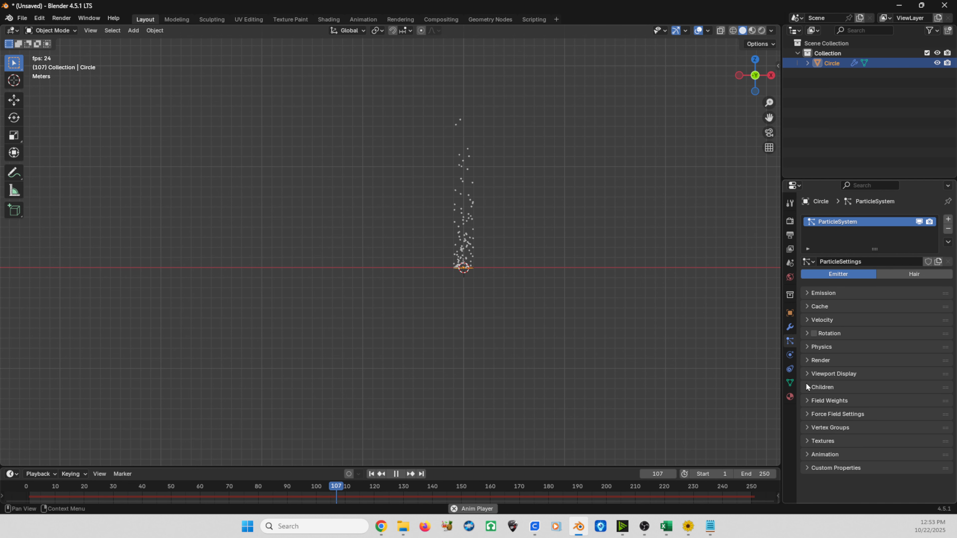
# Set the particles' Mass to 0.01 kg in the Physics settings and collapse the Physics group
pyautogui.click(807, 347)
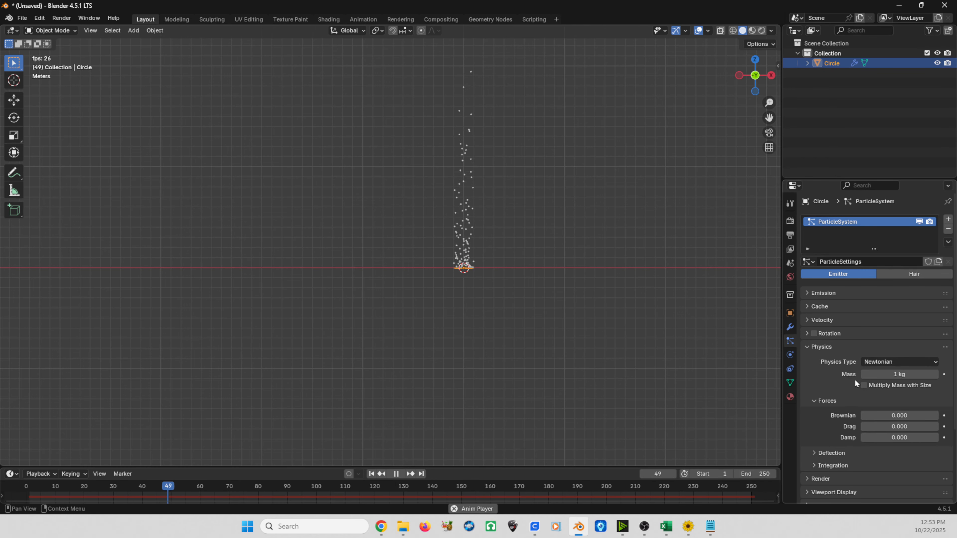
pyautogui.press('ctrl')
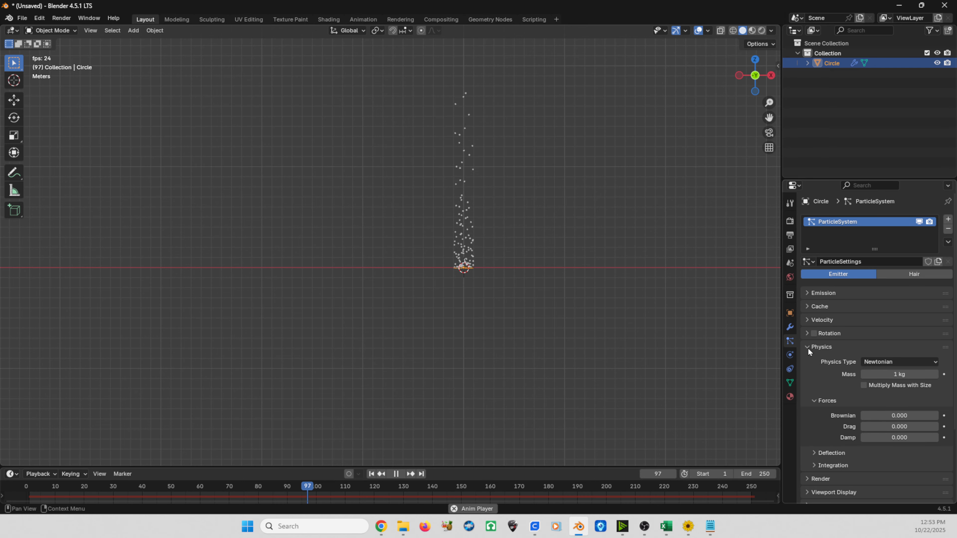
pyautogui.click(891, 374)
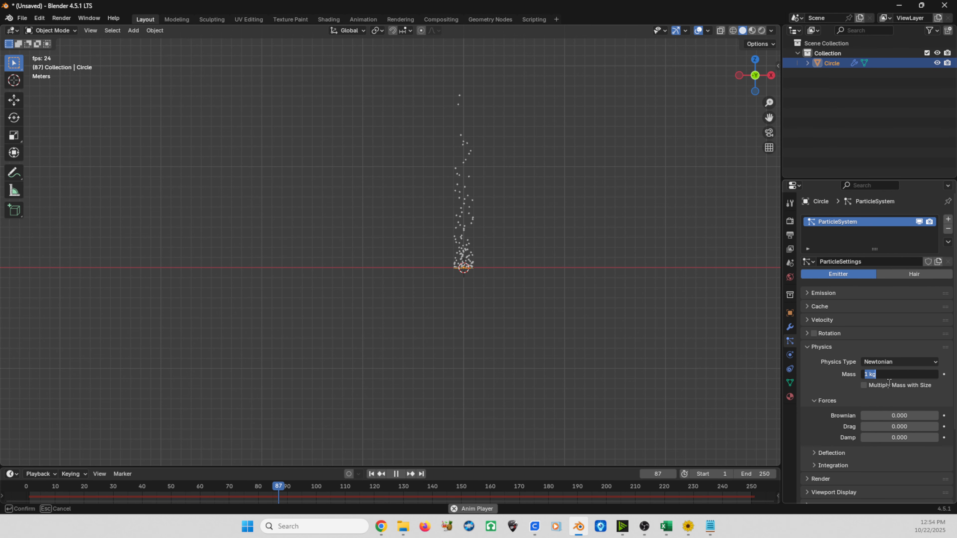
pyautogui.write('.01')
pyautogui.press('Return')
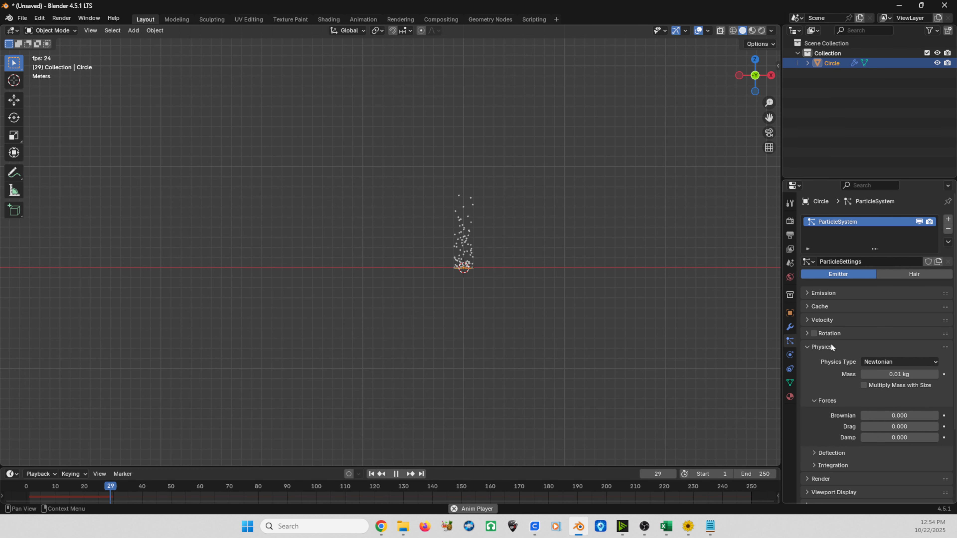
pyautogui.click(806, 347)
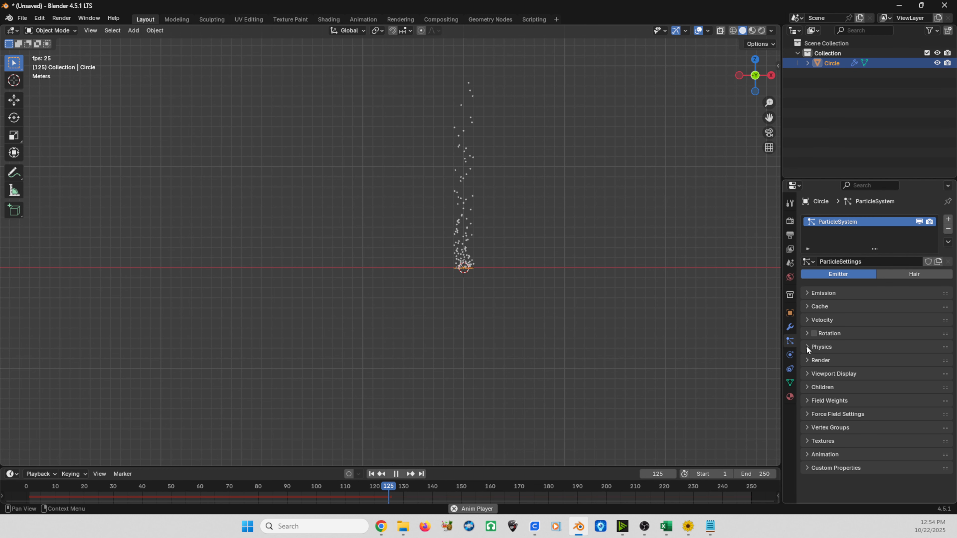
# Try a Normal velocity of 50 m/s for the particles and check the stream's height during playback
pyautogui.click(805, 320)
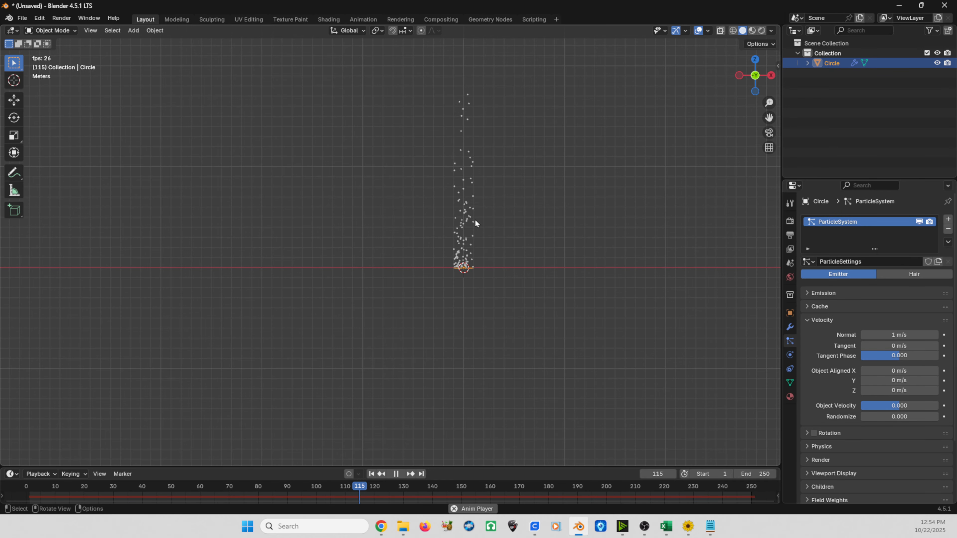
pyautogui.click(895, 335)
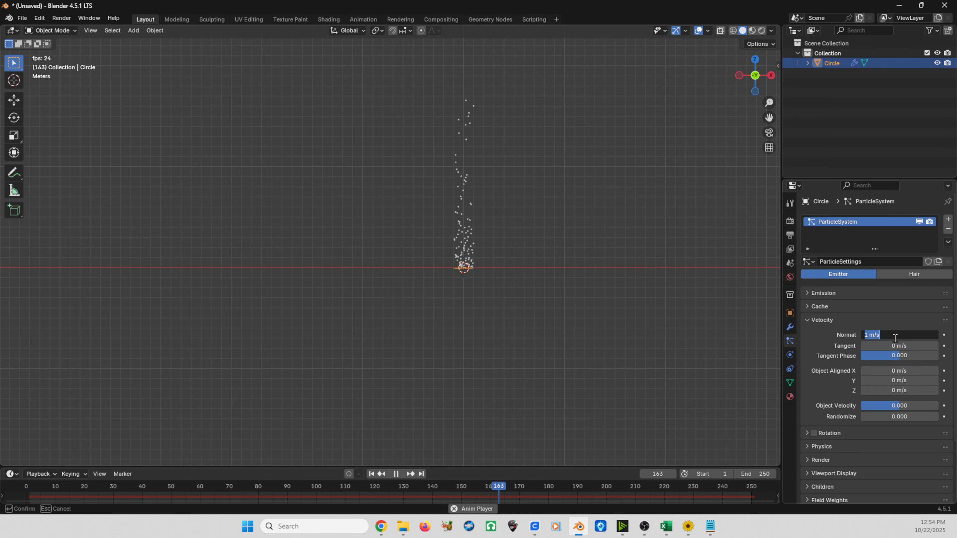
pyautogui.write('50')
pyautogui.press('Return')
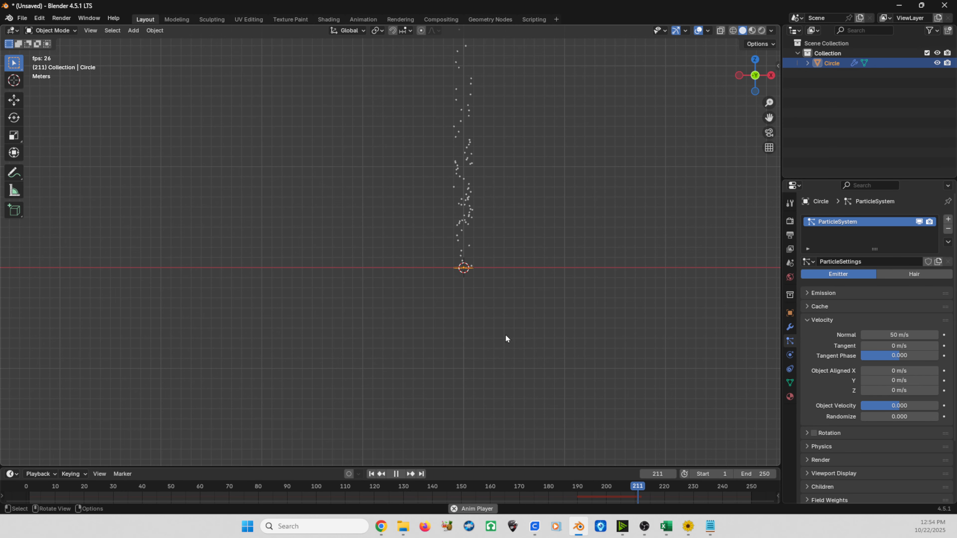
pyautogui.scroll(-10, 409, 177)
pyautogui.keyDown('shift'); pyautogui.moveTo(323, 173); pyautogui.dragTo(347, 238, button='middle'); pyautogui.keyUp('shift')
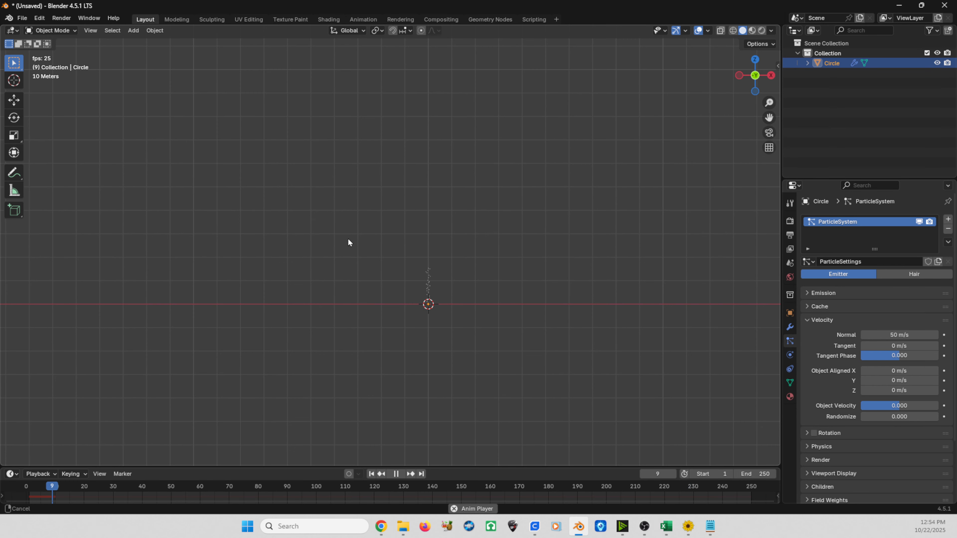
pyautogui.scroll(7, 375, 255)
pyautogui.keyDown('shift'); pyautogui.moveTo(440, 316); pyautogui.dragTo(409, 267, button='middle'); pyautogui.keyUp('shift')
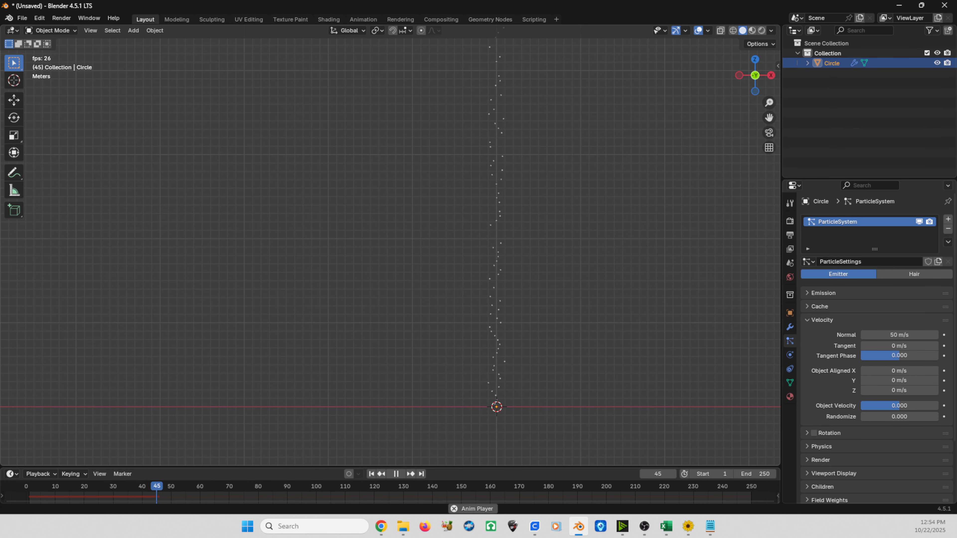
# Set the particles' Normal velocity to 0.01 m/s, check the stream during playback, and collapse the Velocity group
pyautogui.click(891, 335)
pyautogui.press('BackSpace')
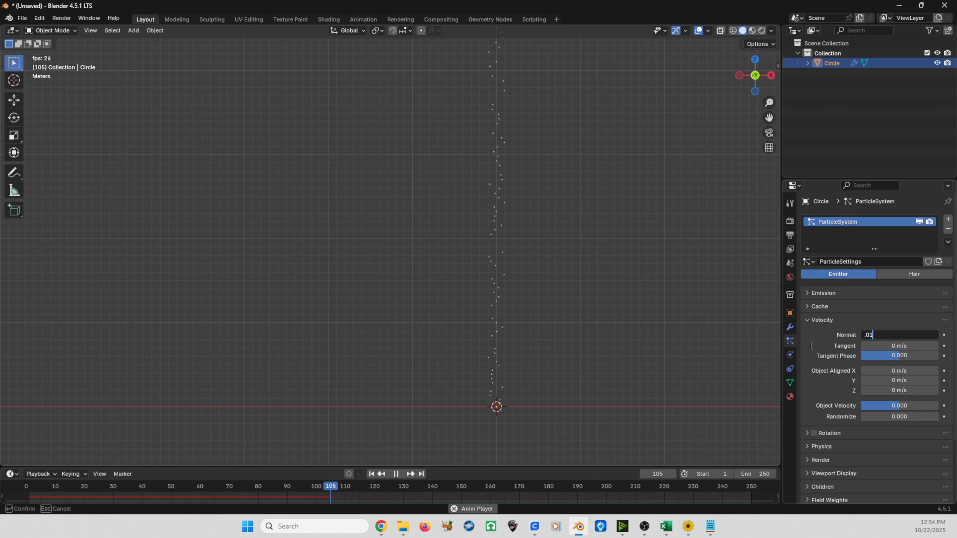
pyautogui.press('Return')
pyautogui.keyDown('shift'); pyautogui.moveTo(380, 435); pyautogui.dragTo(369, 388, button='middle'); pyautogui.keyUp('shift')
pyautogui.scroll(2, 418, 392)
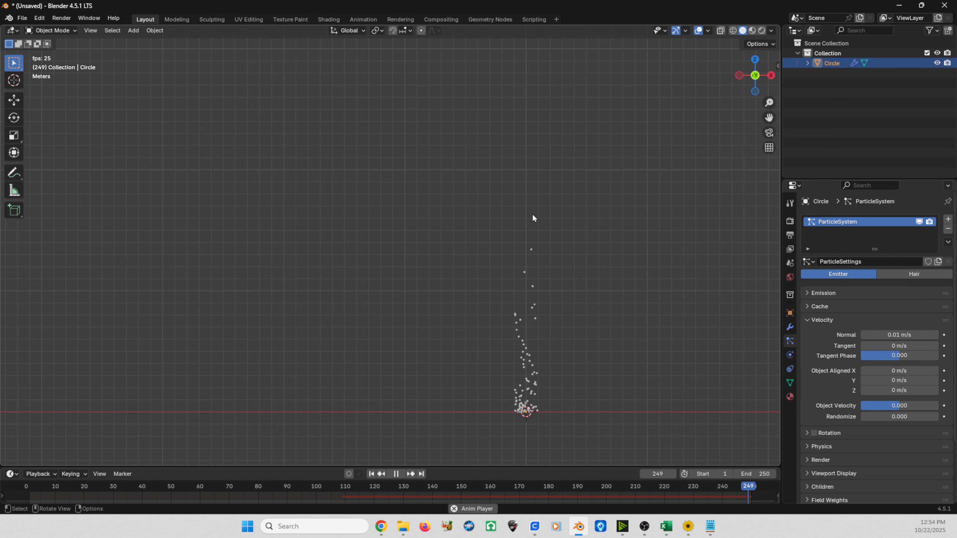
pyautogui.keyDown('shift'); pyautogui.moveTo(543, 348); pyautogui.dragTo(526, 310, button='middle'); pyautogui.keyUp('shift')
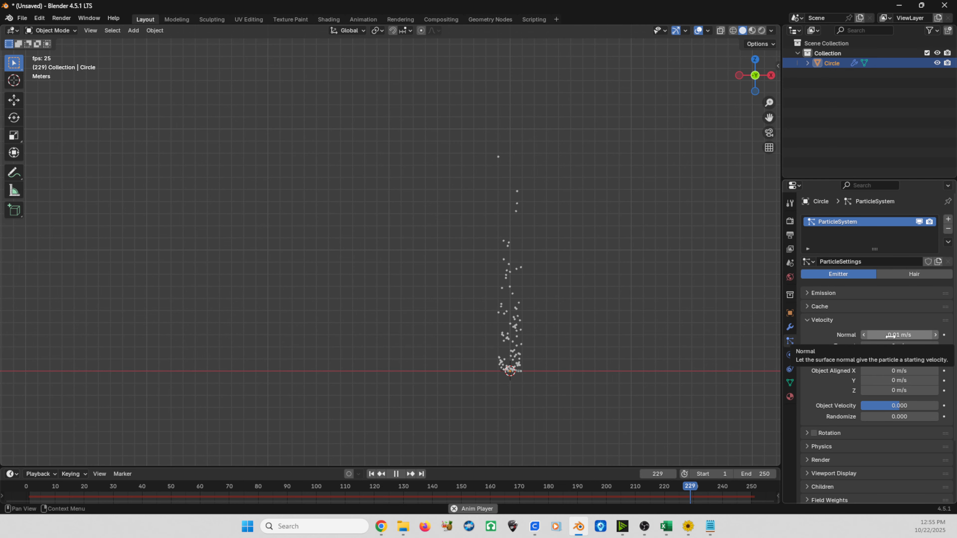
pyautogui.click(807, 320)
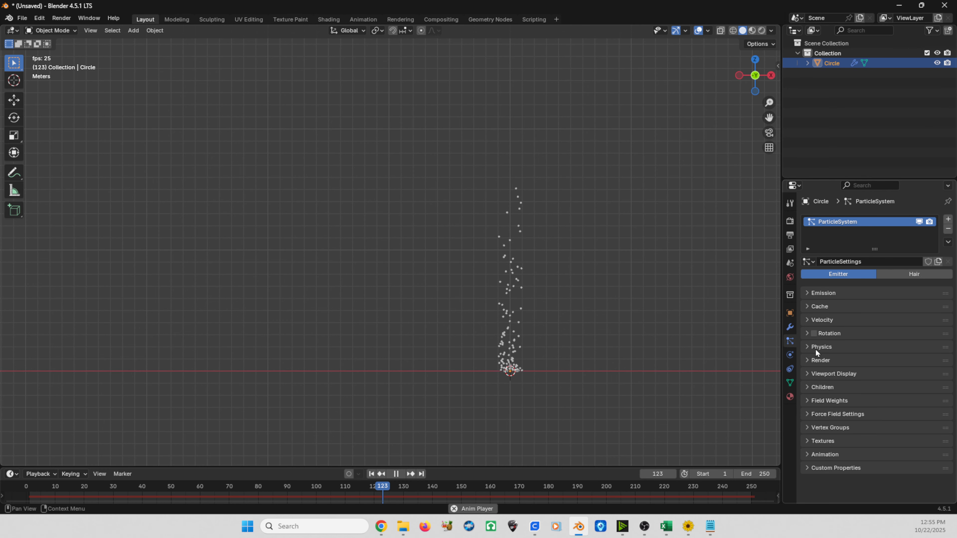
# Expand the Physics group and examine the Brownian, Drag and Damp force settings
pyautogui.click(805, 346)
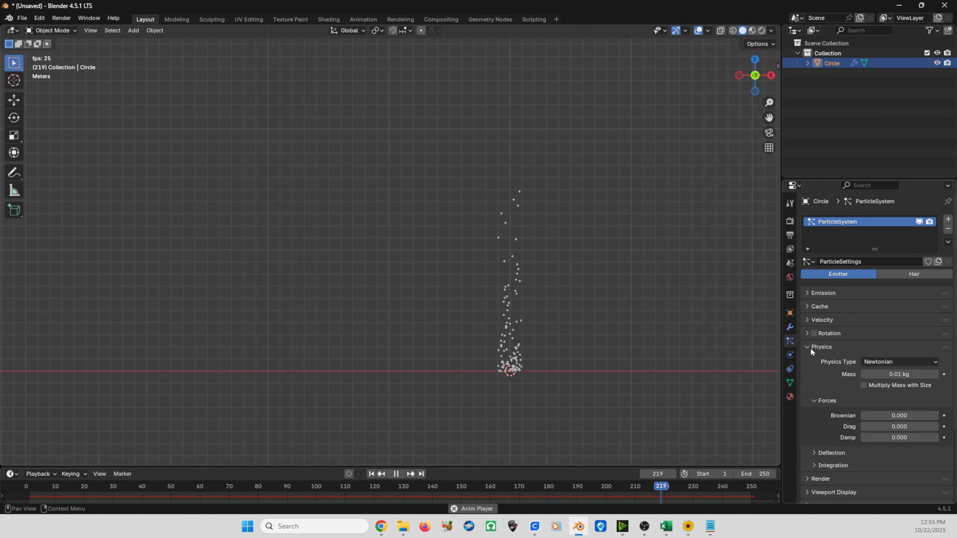
pyautogui.press('ctrl')
pyautogui.press('ctrl')
pyautogui.press('ctrl')
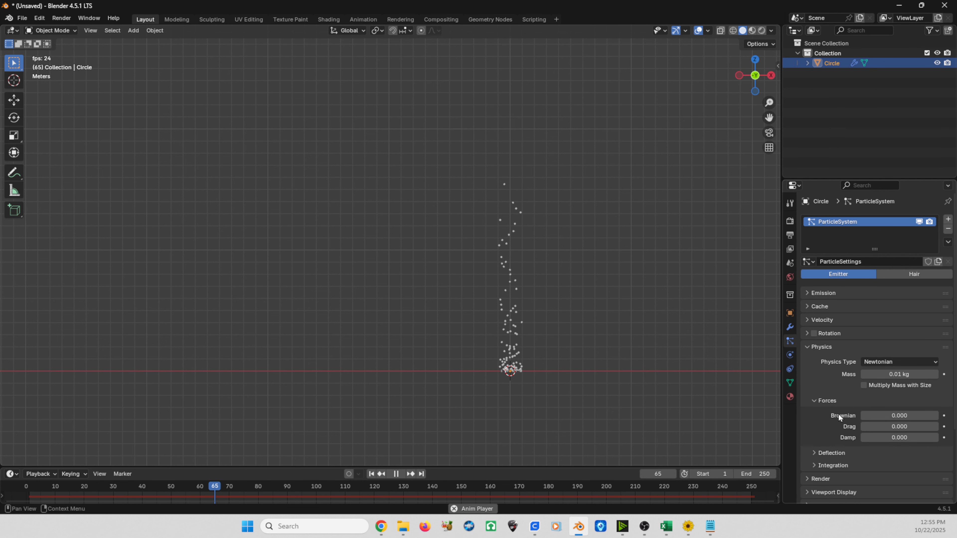
pyautogui.press('ctrl')
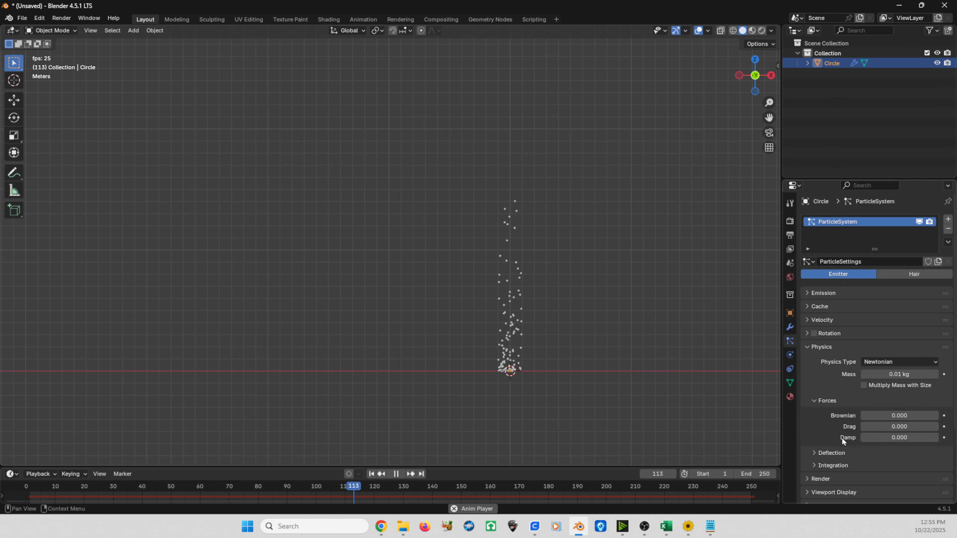
pyautogui.press('ctrl')
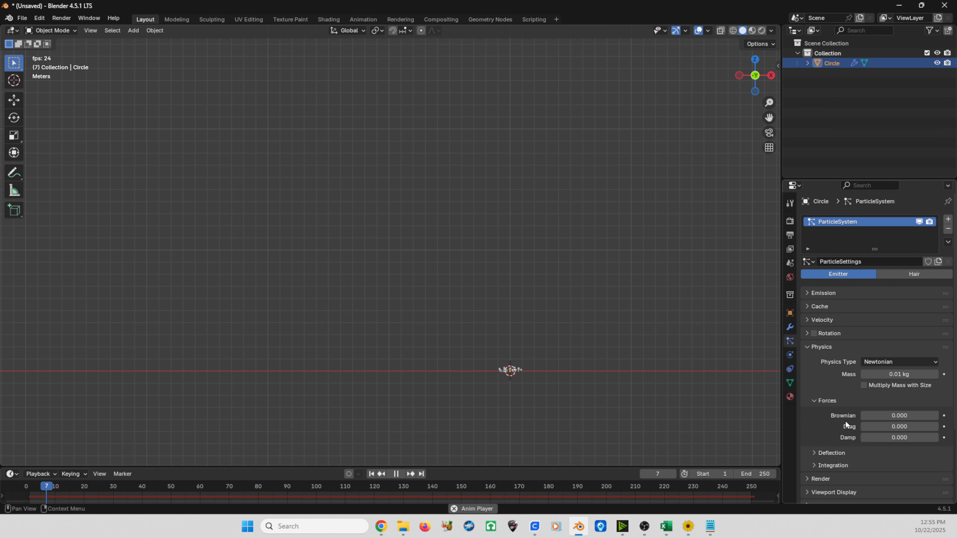
pyautogui.press('ctrl')
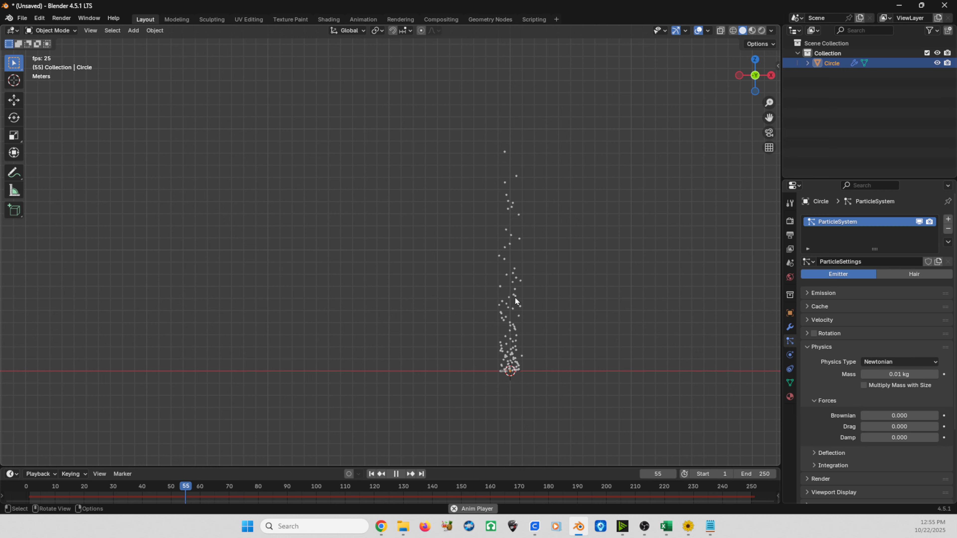
# Try Brownian force values of 20 and 1 on the particles and compare how widely they scatter
pyautogui.click(900, 413)
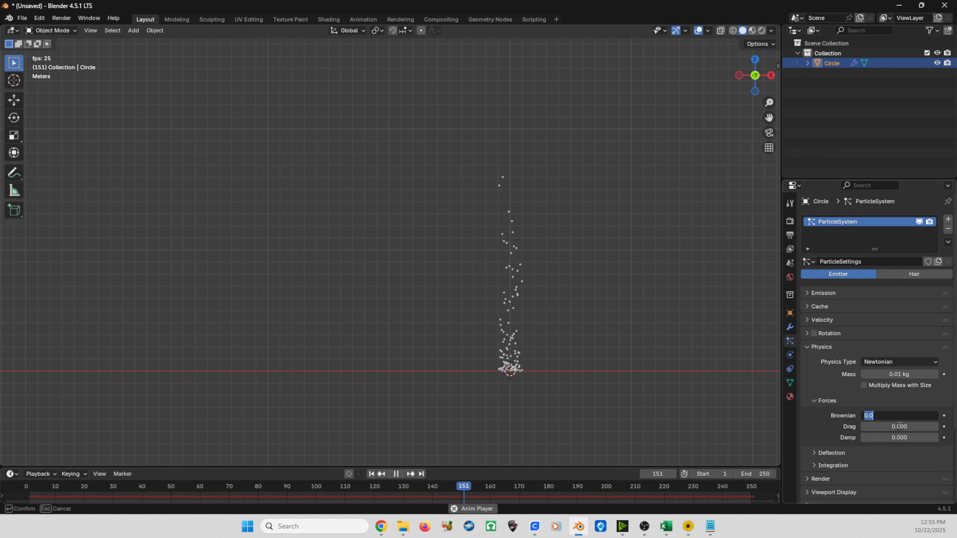
pyautogui.write('20')
pyautogui.press('Return')
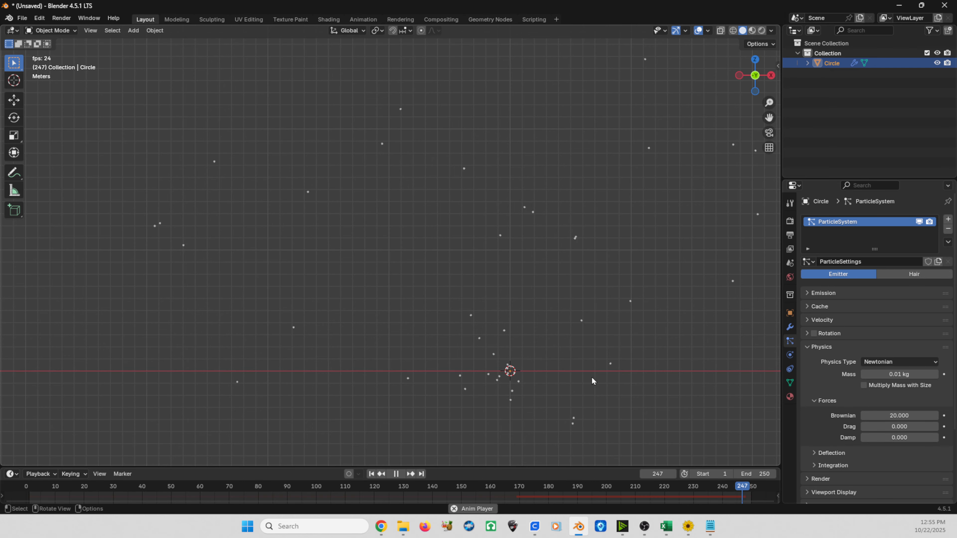
pyautogui.click(890, 417)
pyautogui.write('1')
pyautogui.press('Return')
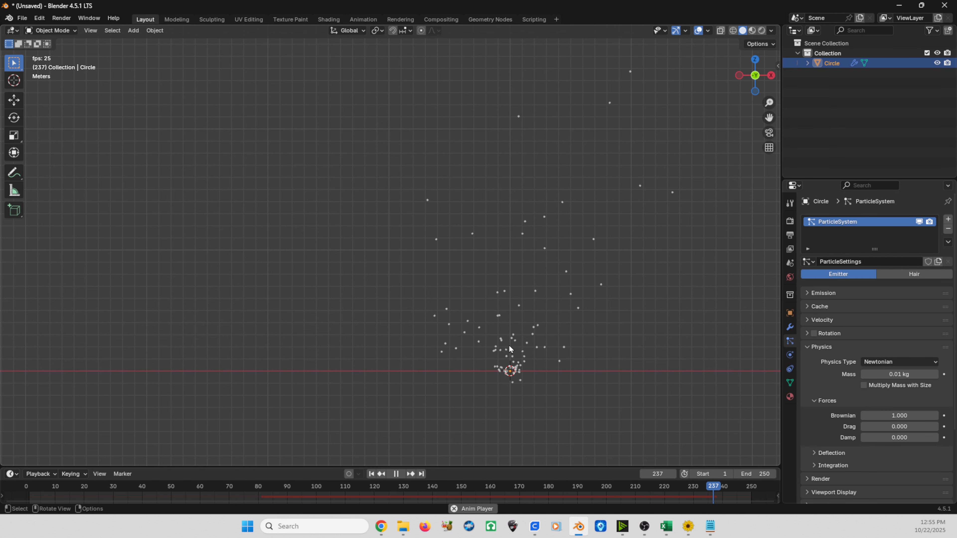
# Try lower Brownian force values of 0.1 and 0.3 on the particle system
pyautogui.click(897, 412)
pyautogui.press('BackSpace')
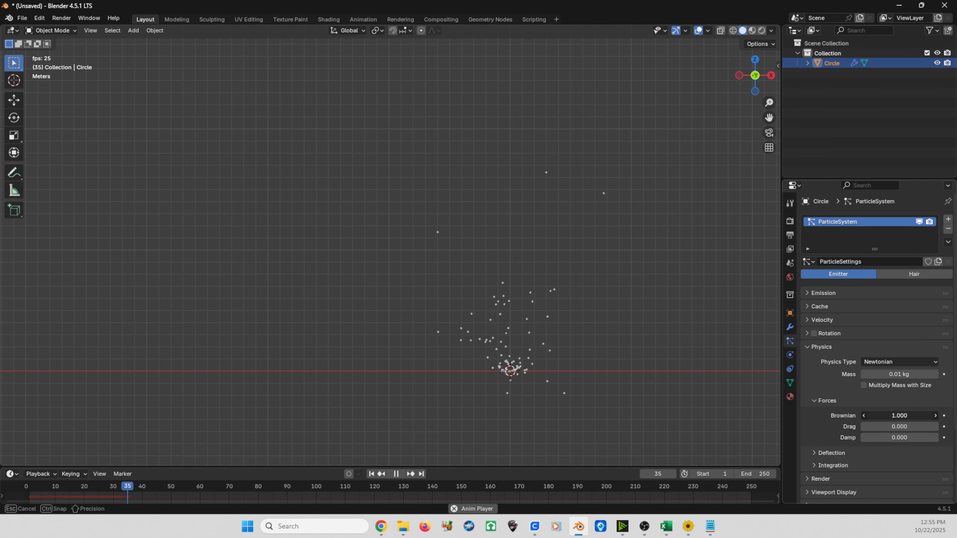
pyautogui.write('0.1')
pyautogui.press('Return')
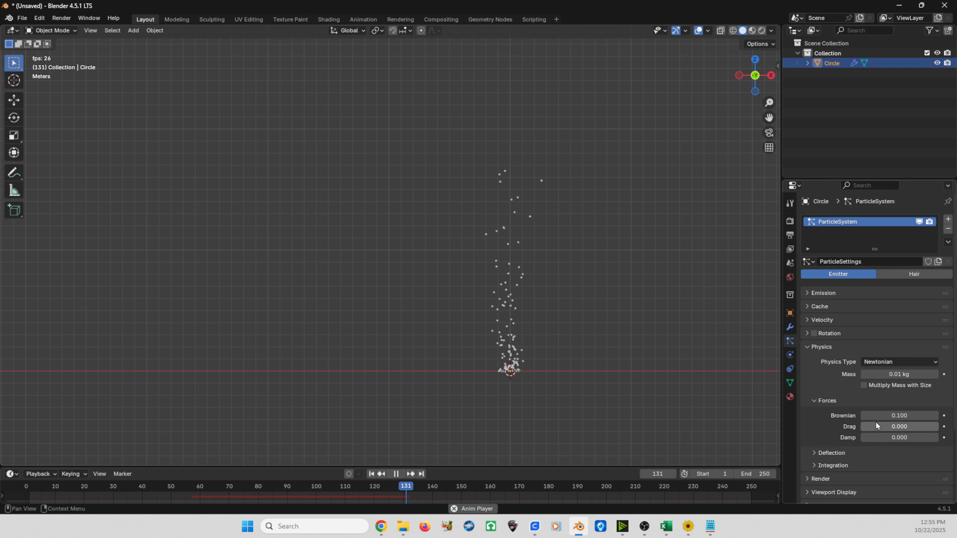
pyautogui.click(889, 414)
pyautogui.write('0.3')
pyautogui.press('Return')
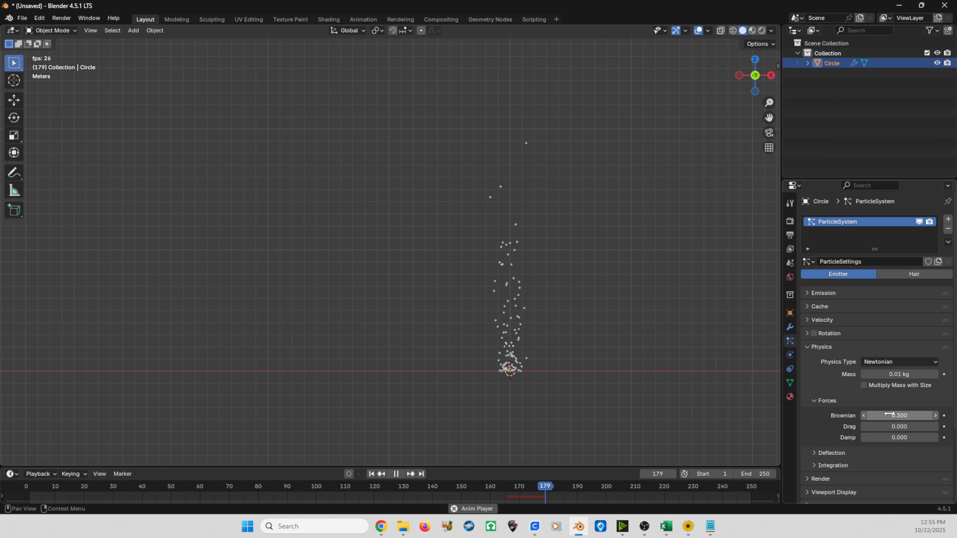
# Set the particles' Brownian force to 0.2 and their Damp value to 0.1
pyautogui.click(889, 414)
pyautogui.write('0.2')
pyautogui.press('Return')
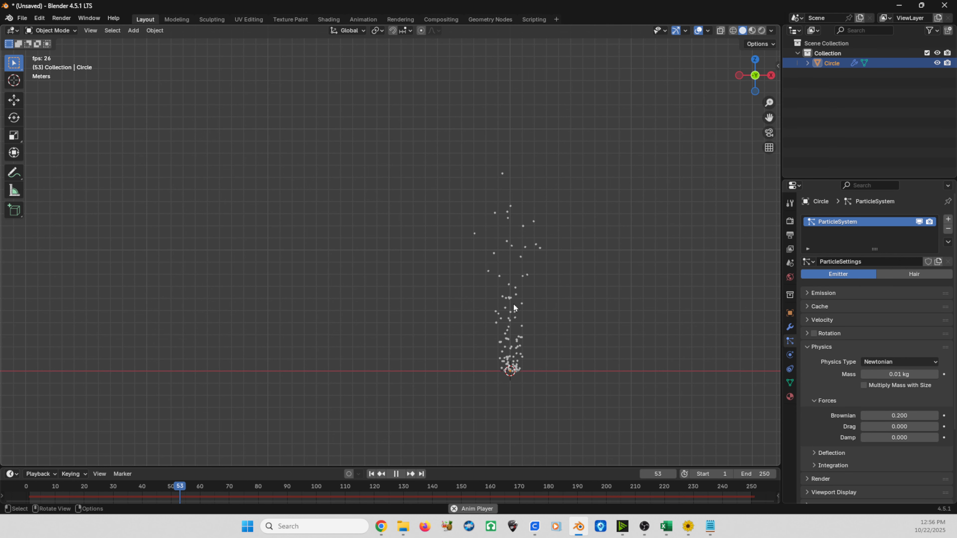
pyautogui.click(887, 438)
pyautogui.write('.1')
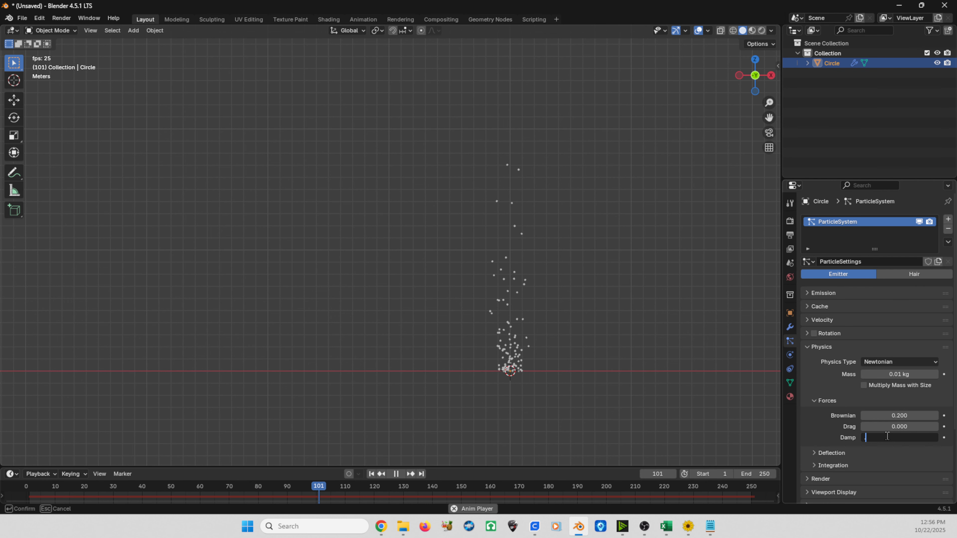
pyautogui.press('Return')
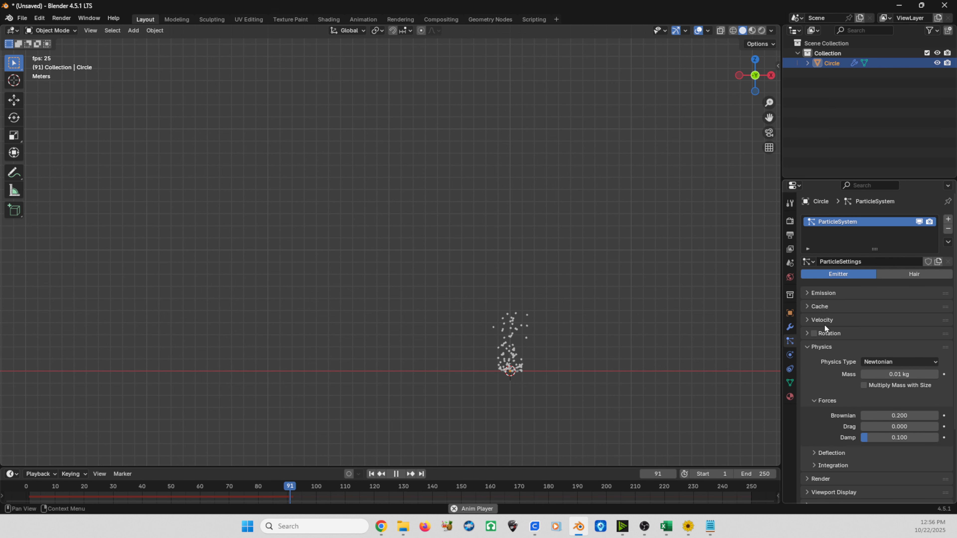
# Try a particle Lifetime of 100 frames, settle on 150, and replay the animation from the first frame
pyautogui.click(804, 290)
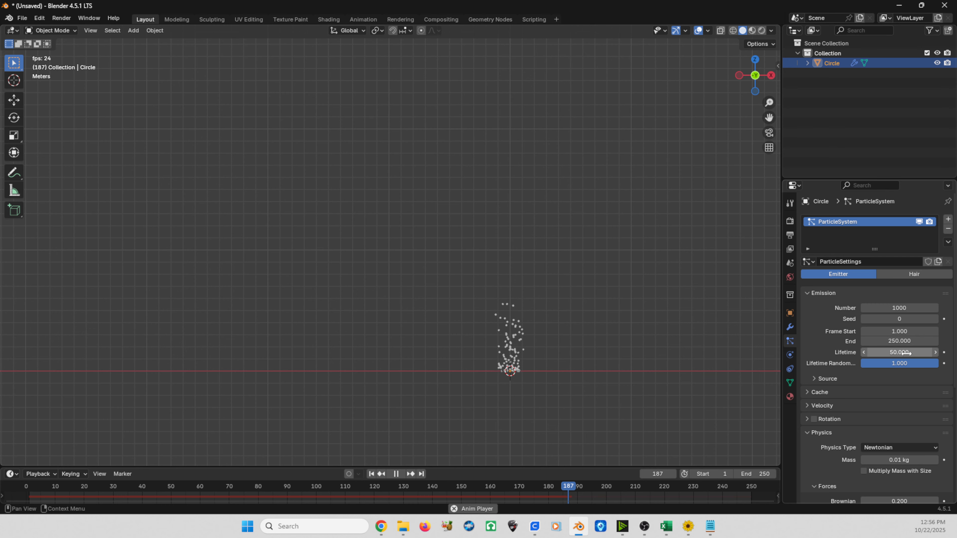
pyautogui.moveTo(906, 353); pyautogui.dragTo(907, 352)
pyautogui.press('Return')
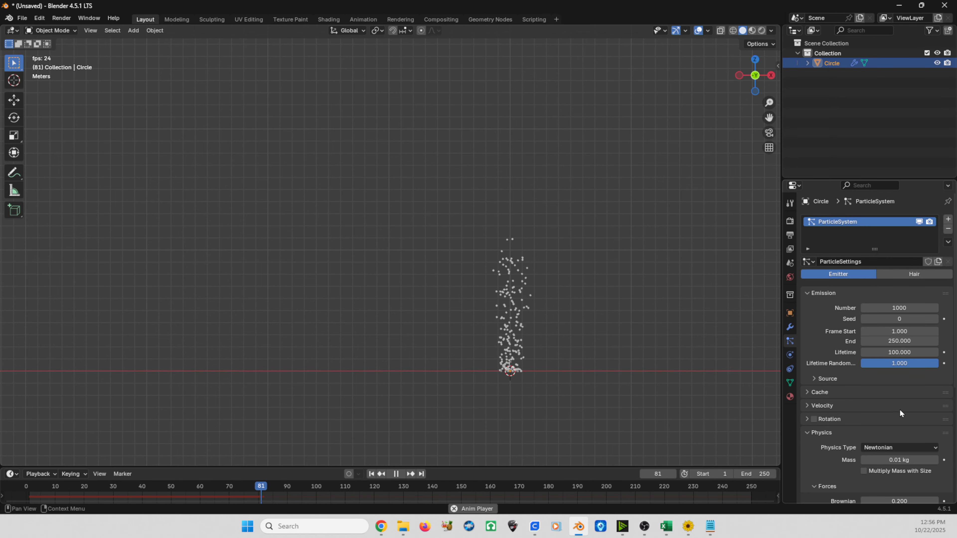
pyautogui.click(885, 351)
pyautogui.write('150')
pyautogui.press('Return')
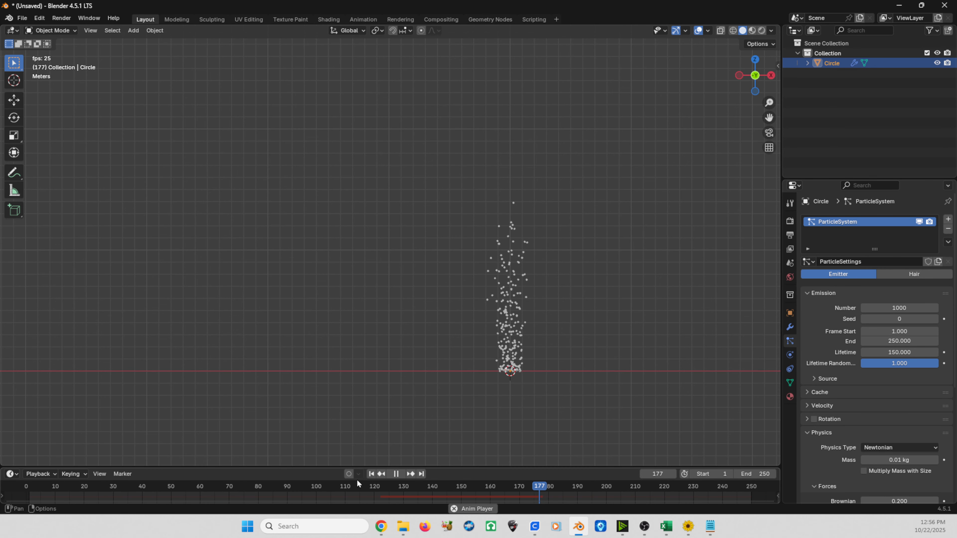
pyautogui.click(372, 474)
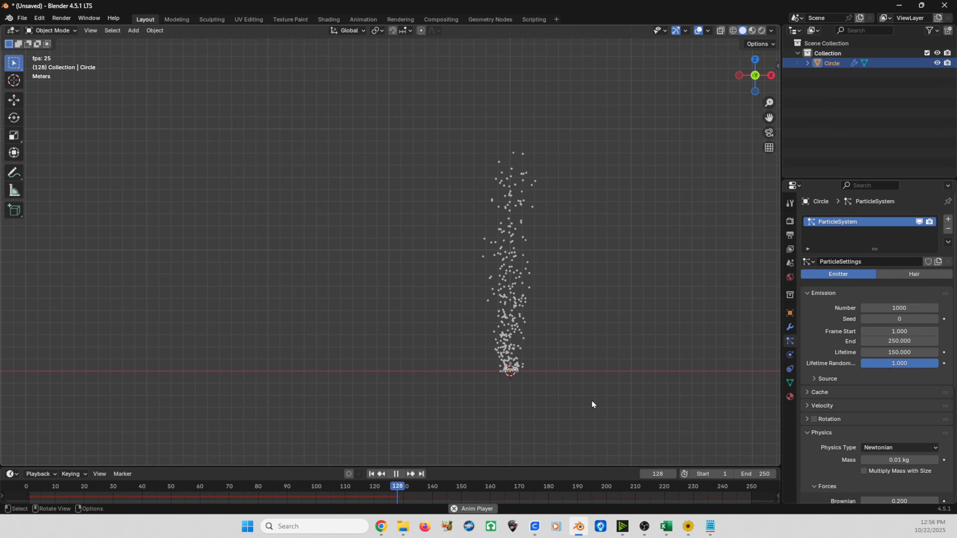
# Set the particles' Damp force to 0.2 and check the rising stream during playback
pyautogui.scroll(-5, 841, 397)
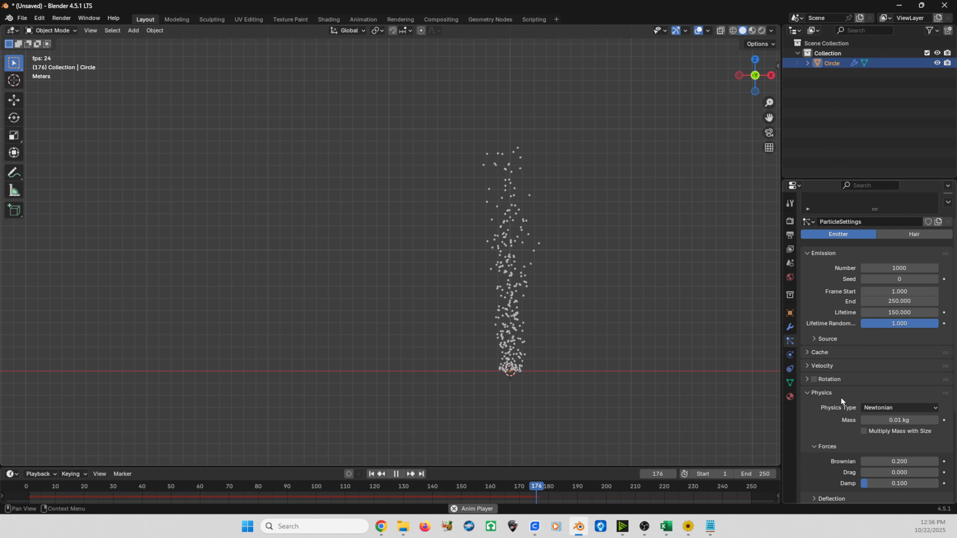
pyautogui.scroll(-1, 840, 398)
pyautogui.click(881, 424)
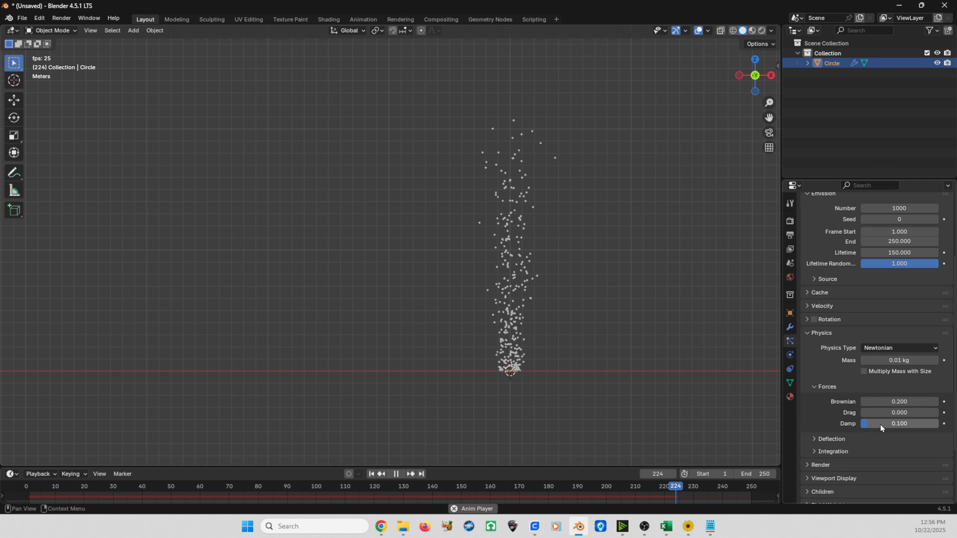
pyautogui.press('BackSpace')
pyautogui.write('.2')
pyautogui.press('Return')
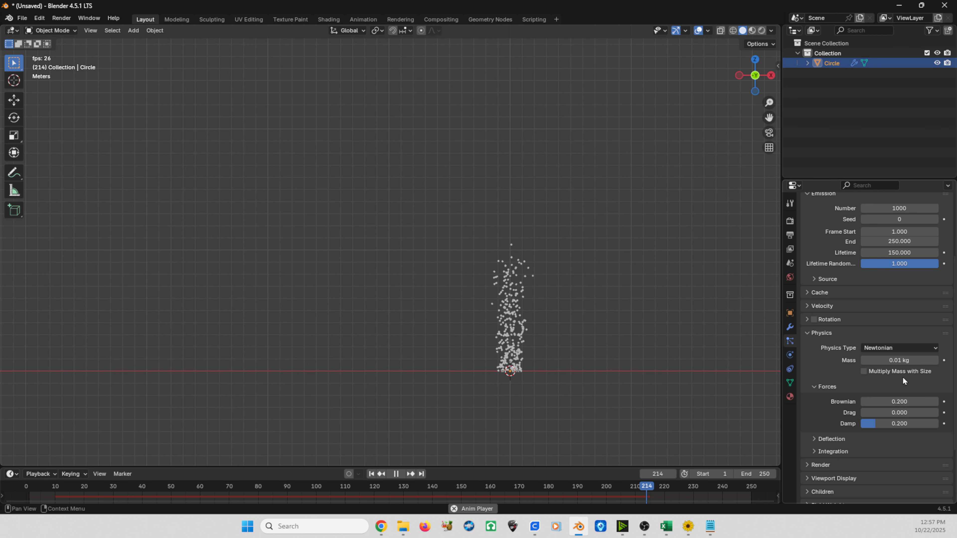
# Try Normal velocity values of 0.1 and 0.5 m/s on the particle system
pyautogui.scroll(2, 864, 397)
pyautogui.scroll(-1, 865, 394)
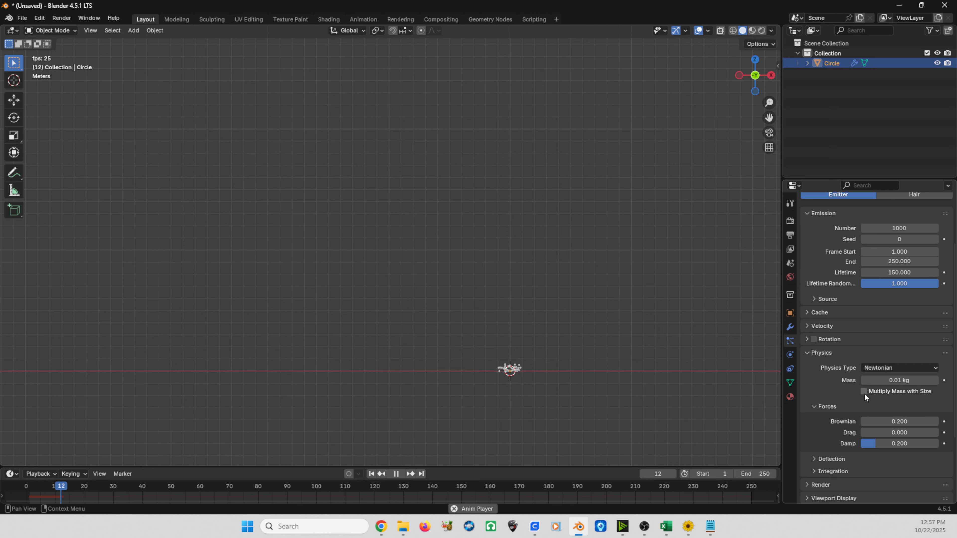
pyautogui.click(807, 326)
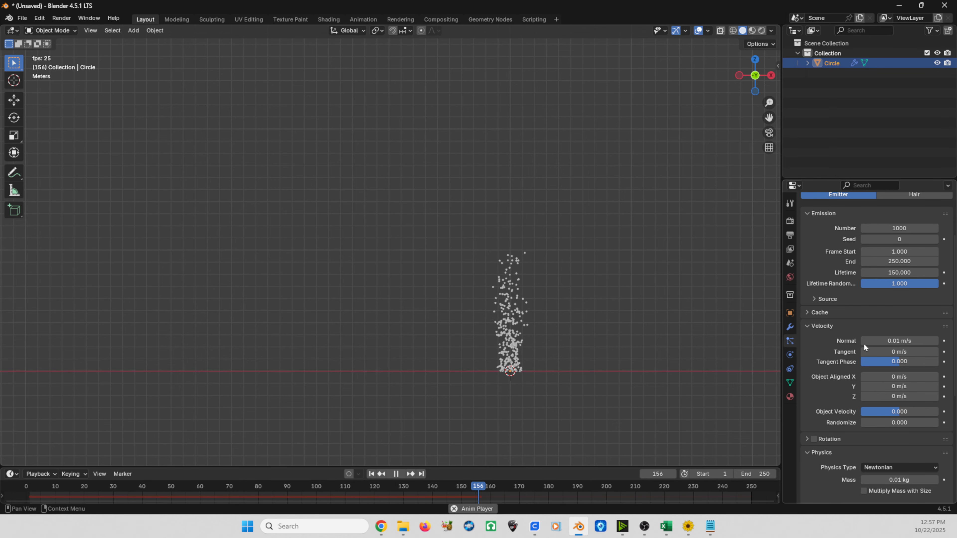
pyautogui.click(884, 341)
pyautogui.write('0.1')
pyautogui.press('Return')
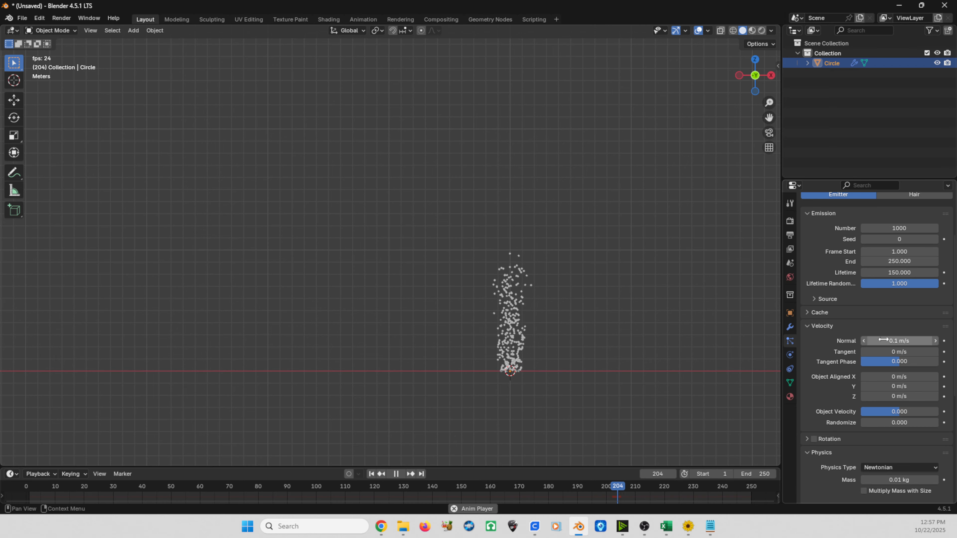
pyautogui.click(883, 340)
pyautogui.write('0.5')
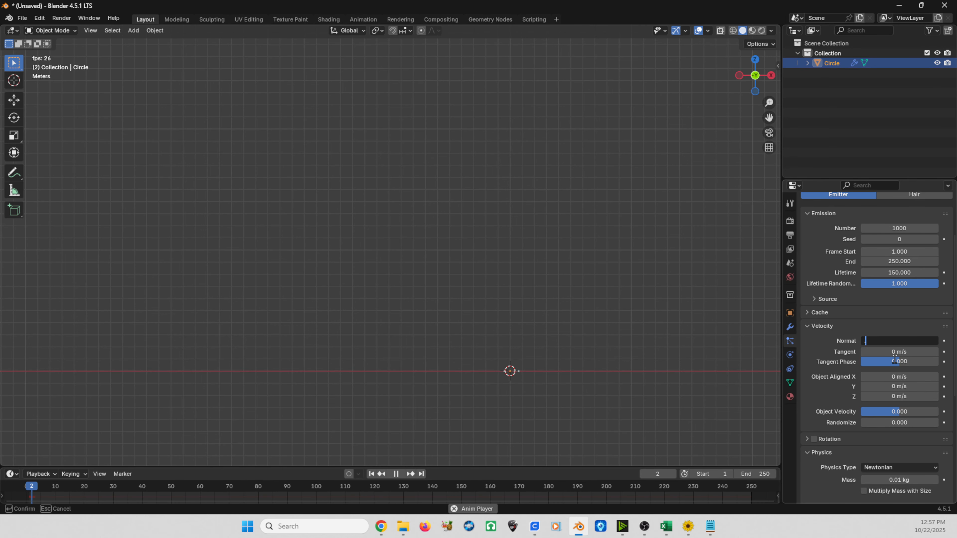
pyautogui.press('Return')
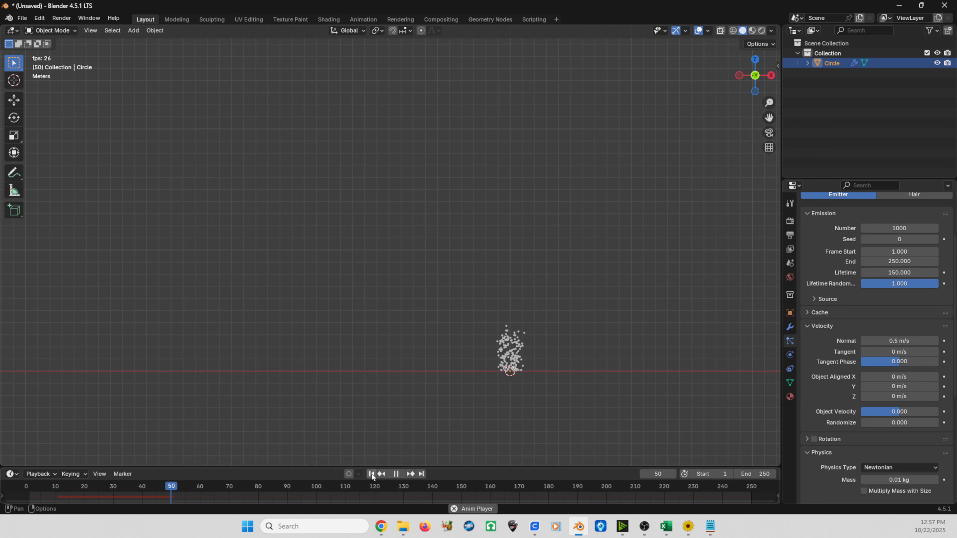
# Try a Normal velocity of 2 m/s, settle on 10 m/s, and replay the particle animation from the first frame
pyautogui.click(888, 341)
pyautogui.write('2')
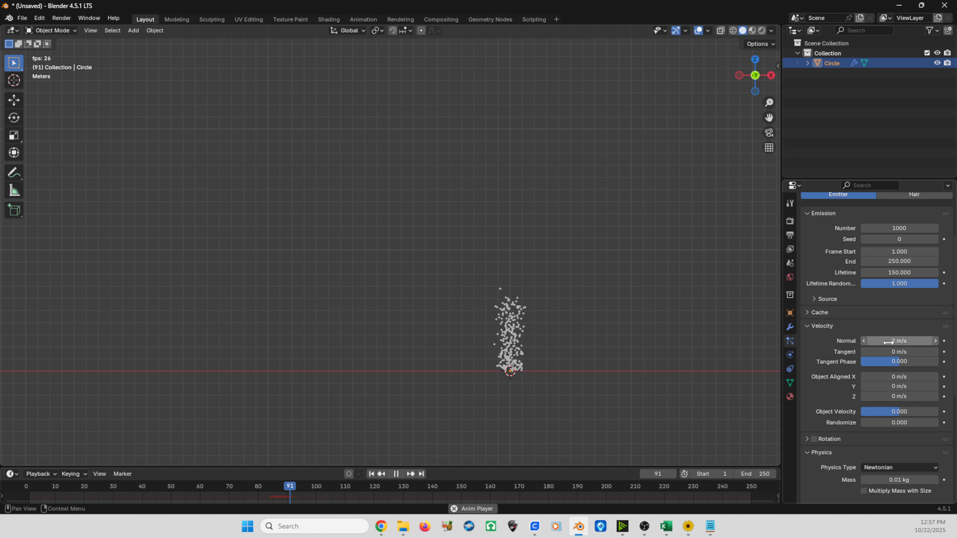
pyautogui.press('BackSpace')
pyautogui.write('10')
pyautogui.press('Return')
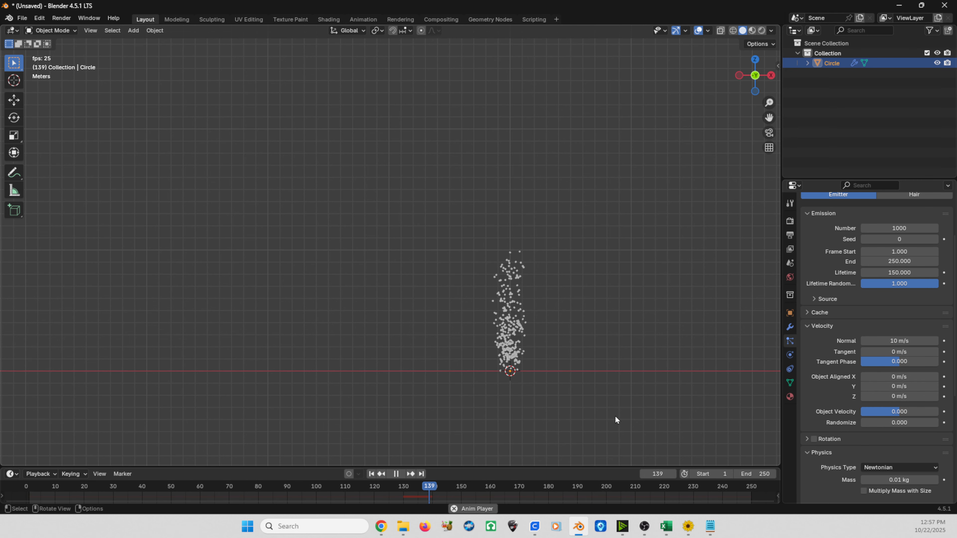
pyautogui.click(368, 474)
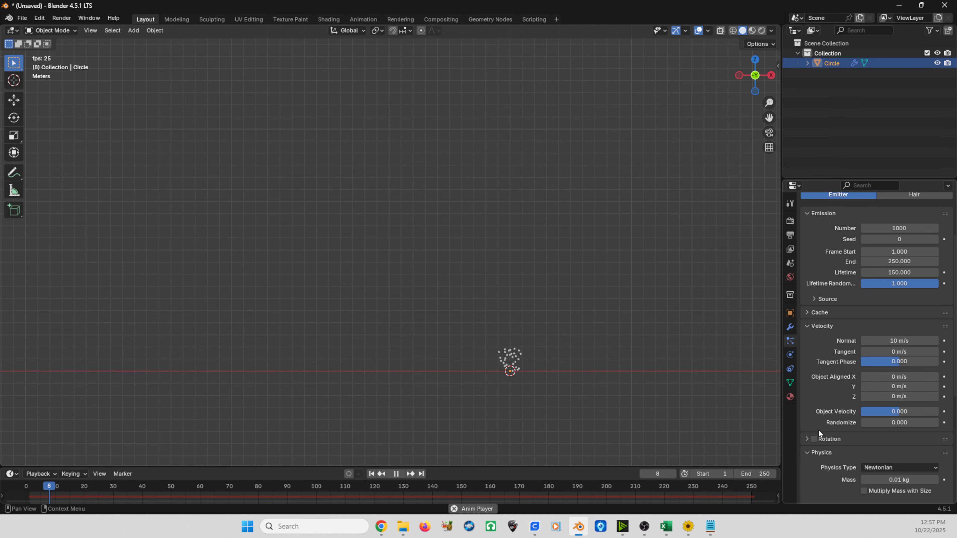
# Try a Damp force of 0.1 on the particles and check the stream during playback
pyautogui.scroll(-5, 848, 384)
pyautogui.scroll(-4, 849, 383)
pyautogui.click(879, 463)
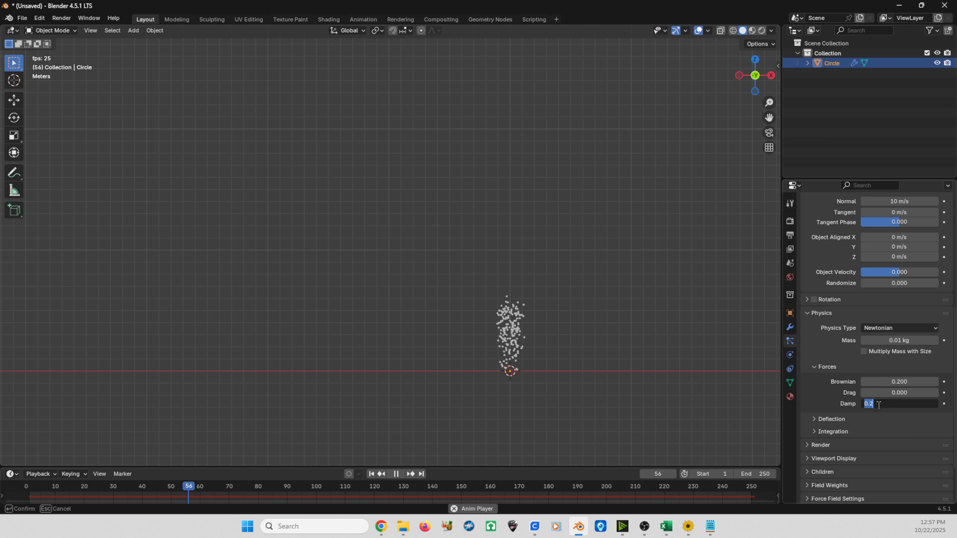
pyautogui.write('0.1')
pyautogui.press('Return')
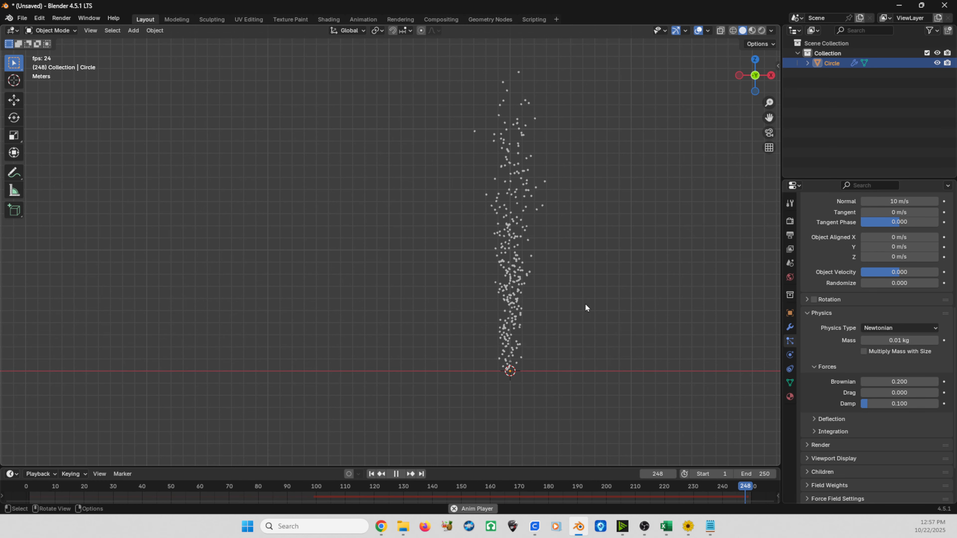
# Return the particles' Damp force to 0.2 and restart playback from the first frame
pyautogui.write('0.2')
pyautogui.press('Return')
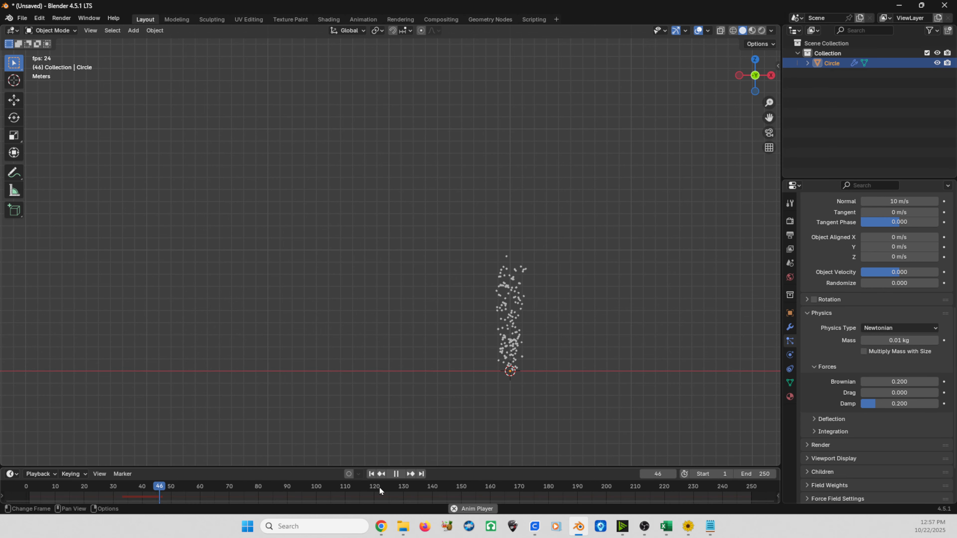
pyautogui.click(371, 474)
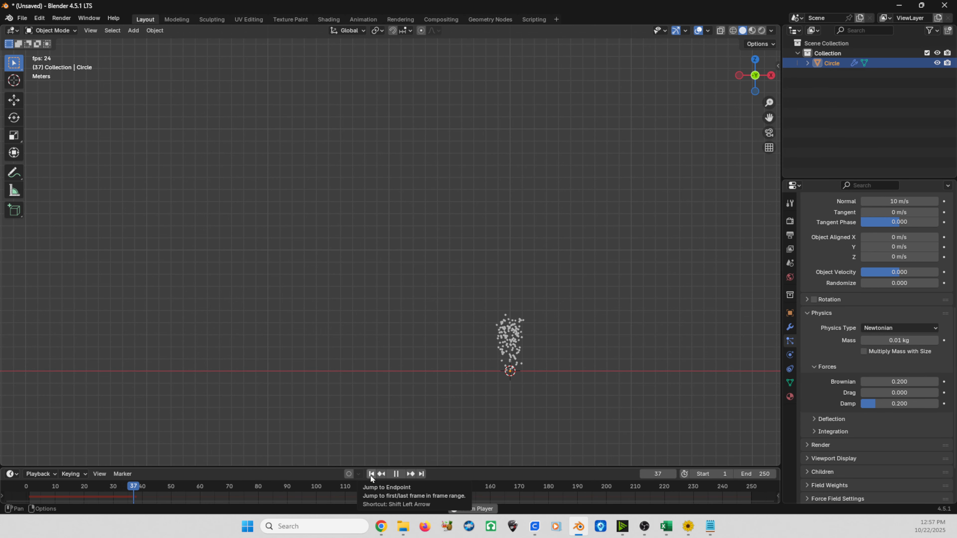